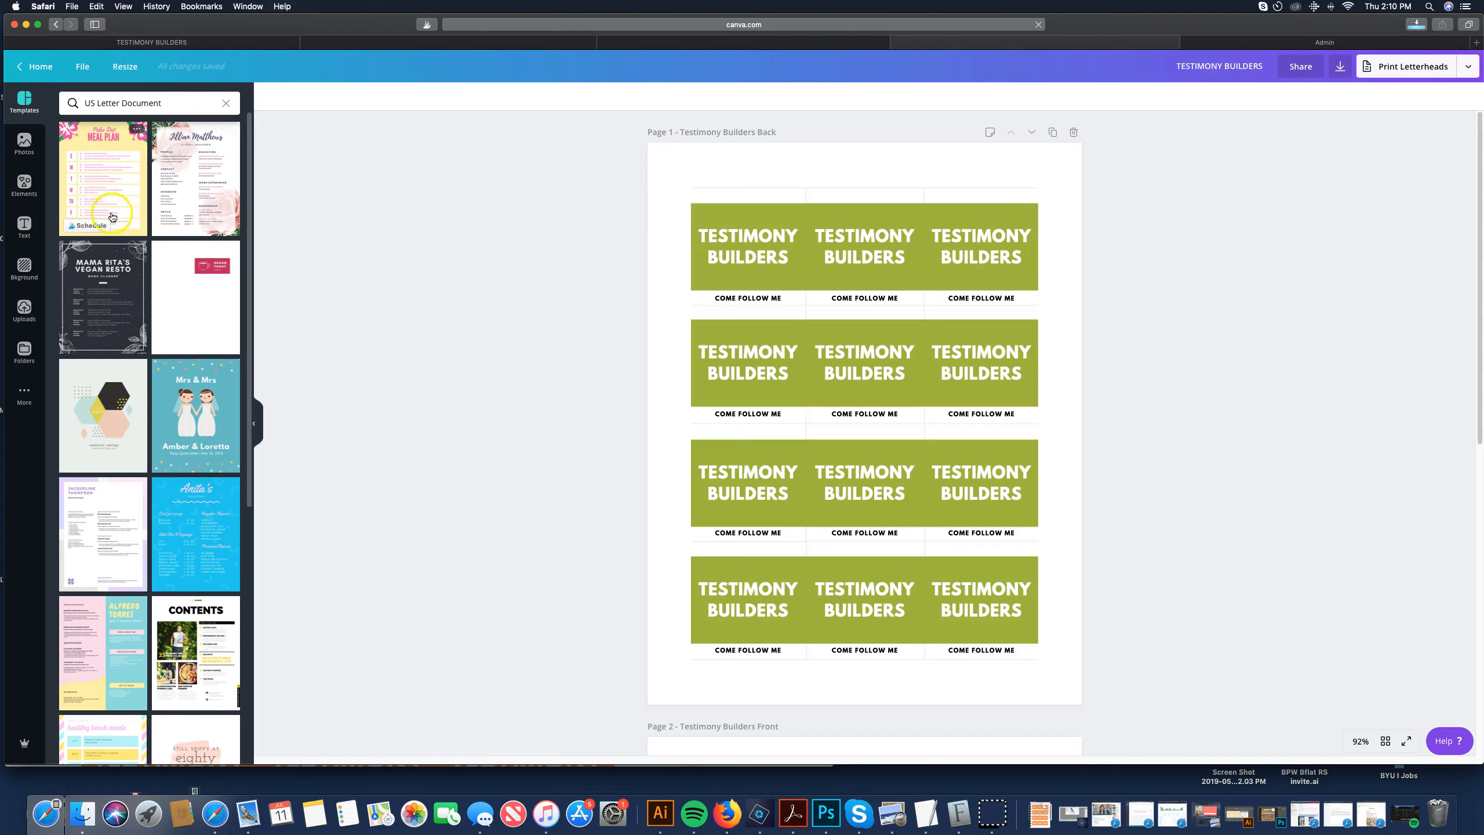
Make a copy of the TESTIMONY BUILDERS design
{"action": "left_click", "coordinate": [154, 145]}
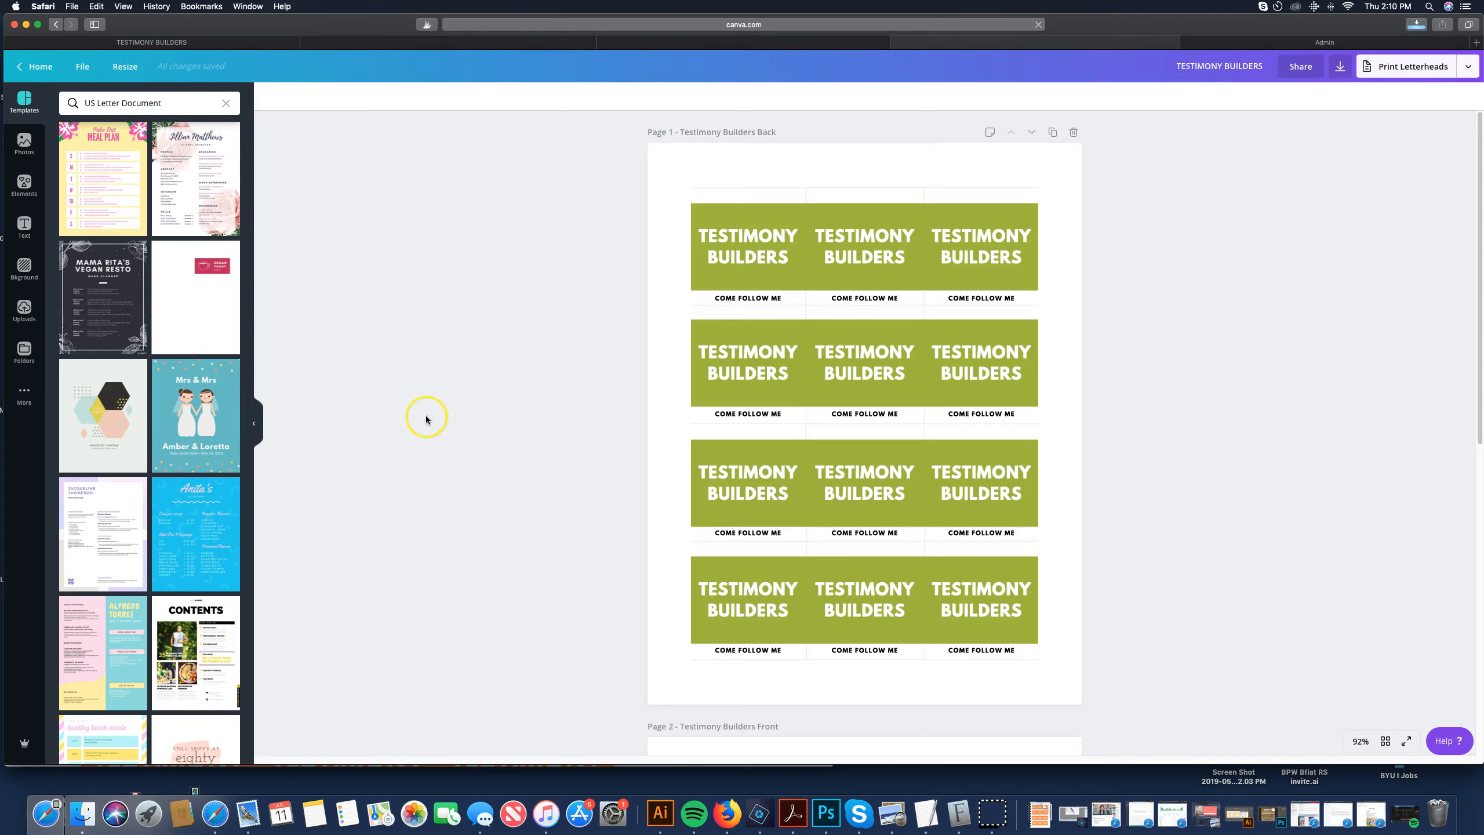
{"action": "left_click", "coordinate": [255, 426]}
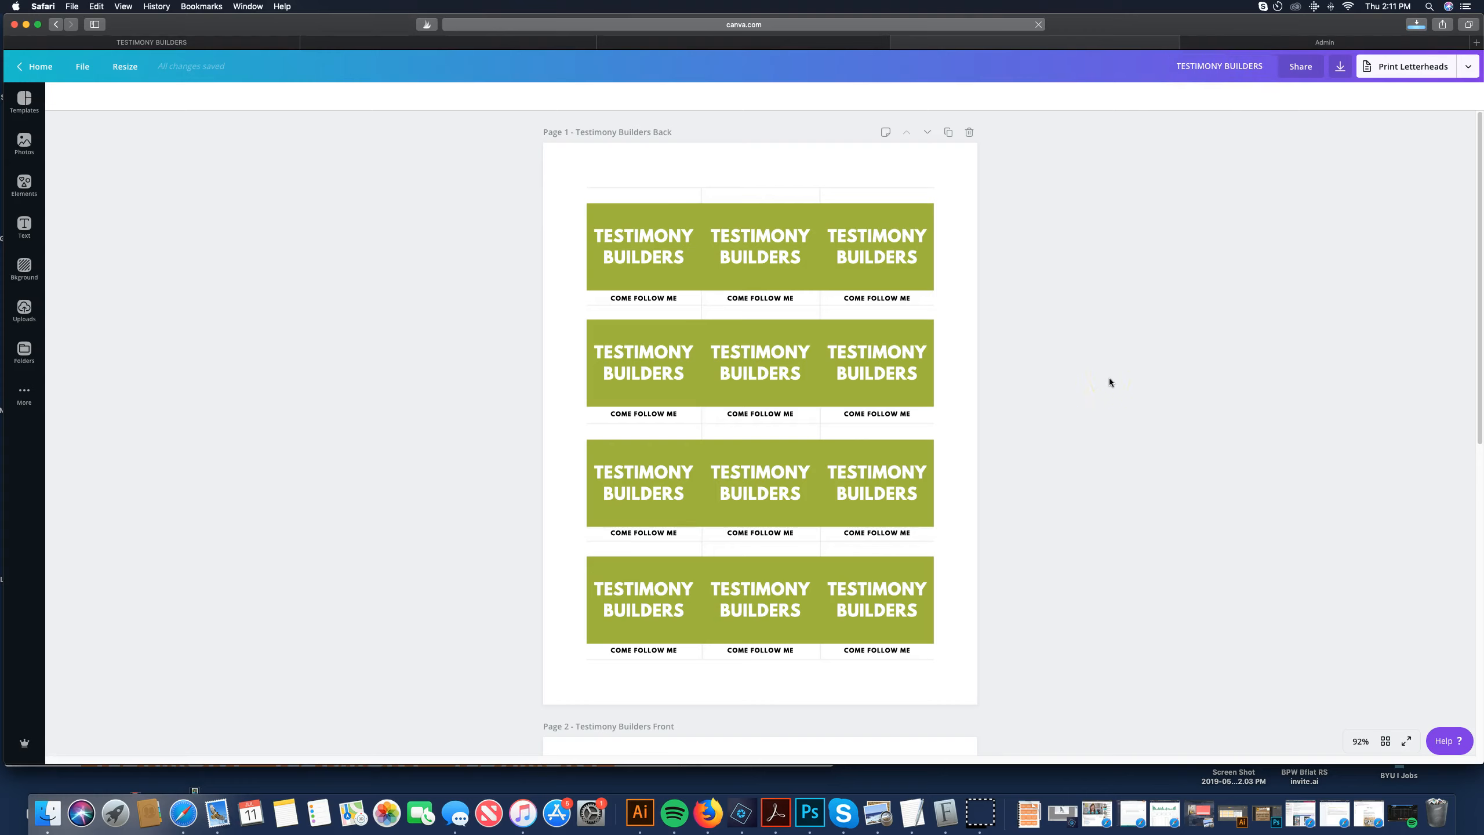
{"action": "left_click", "coordinate": [82, 69]}
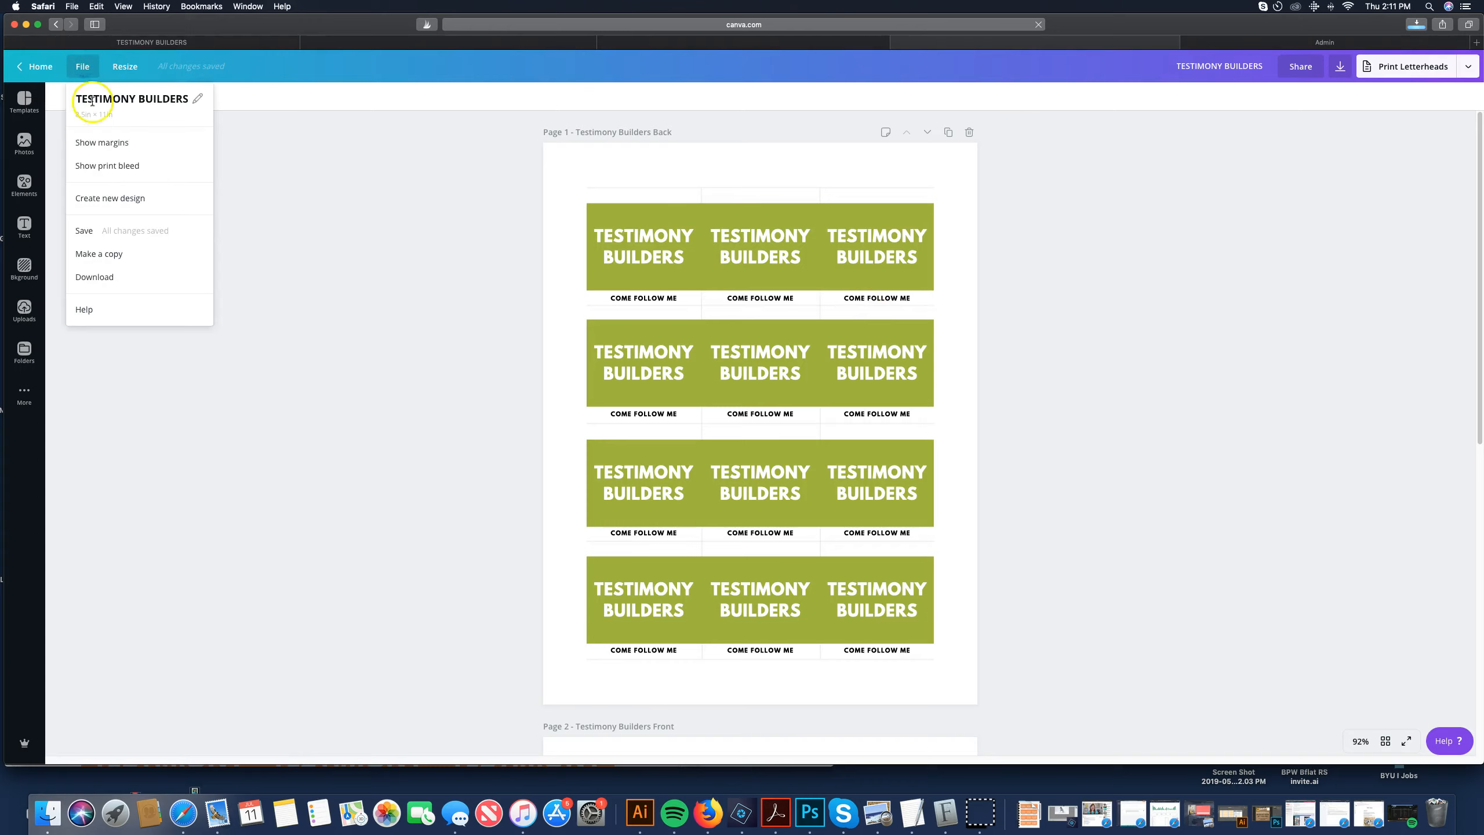
{"action": "left_click", "coordinate": [113, 252]}
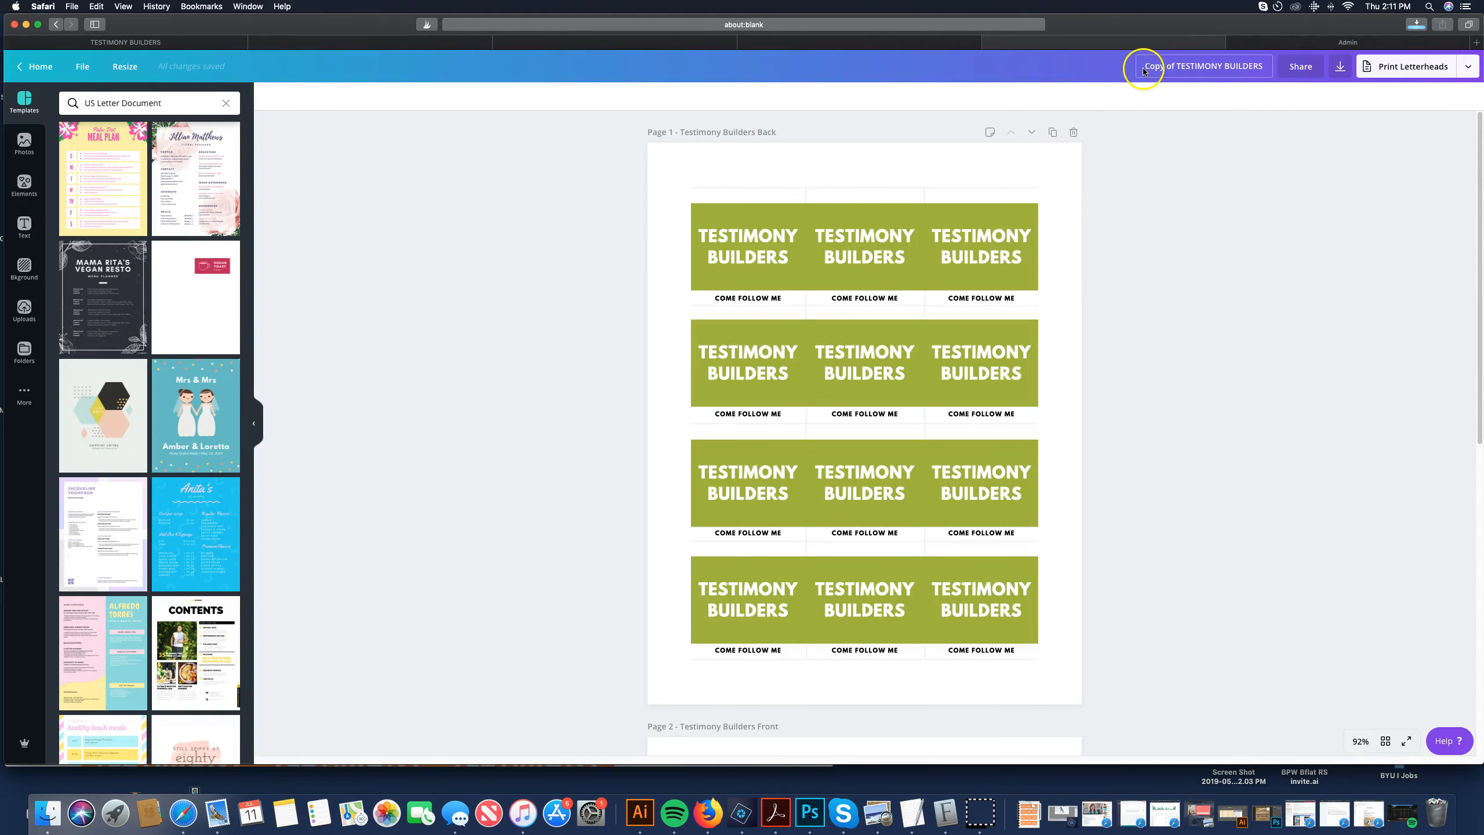
Rename the copied design to "August TESTIMONY BUILDERS"
{"action": "left_click", "coordinate": [1177, 69]}
{"action": "key", "text": "BackSpace"}
{"action": "key", "text": "BackSpace"}
{"action": "key", "text": "BackSpace"}
{"action": "key", "text": "BackSpace"}
{"action": "key", "text": "BackSpace"}
{"action": "key", "text": "BackSpace"}
{"action": "key", "text": "BackSpace"}
{"action": "key", "text": "BackSpace"}
{"action": "type", "text": "August"}
{"action": "left_click", "coordinate": [1200, 286]}
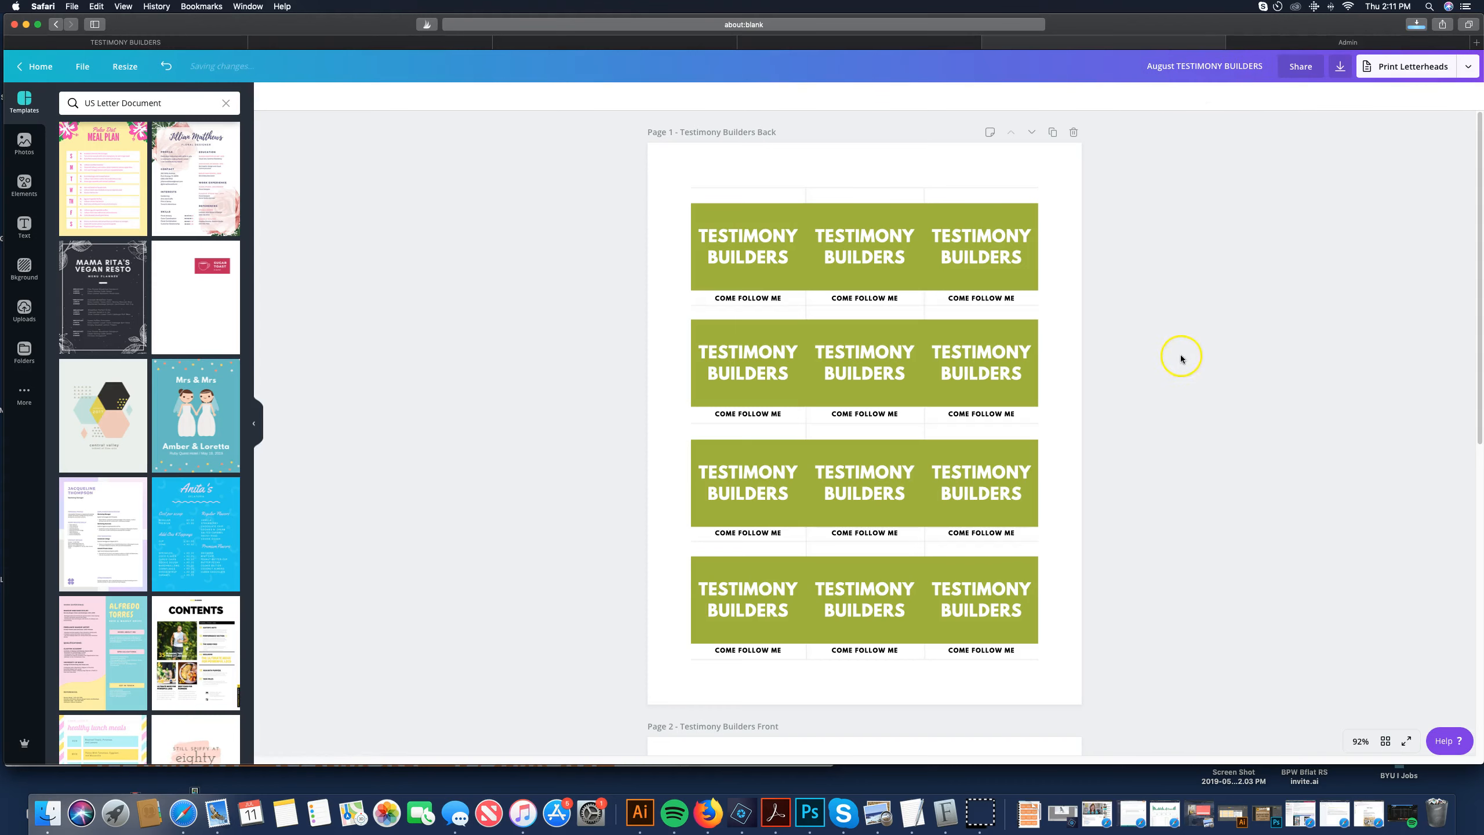
Collapse the side panel and examine the card layouts on the back and front pages
{"action": "left_click", "coordinate": [255, 426]}
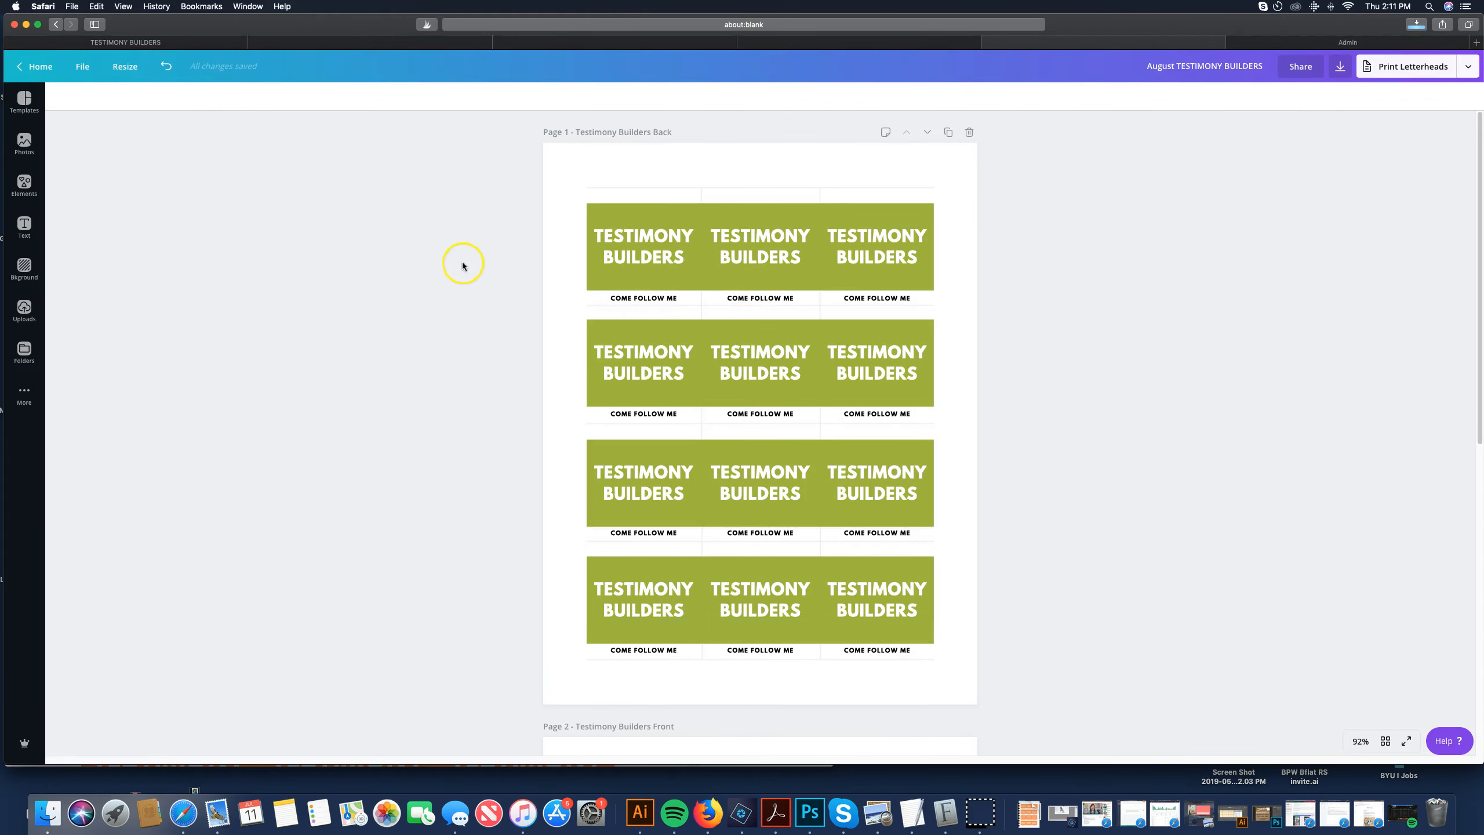
{"action": "scroll", "coordinate": [1000, 308], "scroll_direction": "down", "scroll_amount": 10}
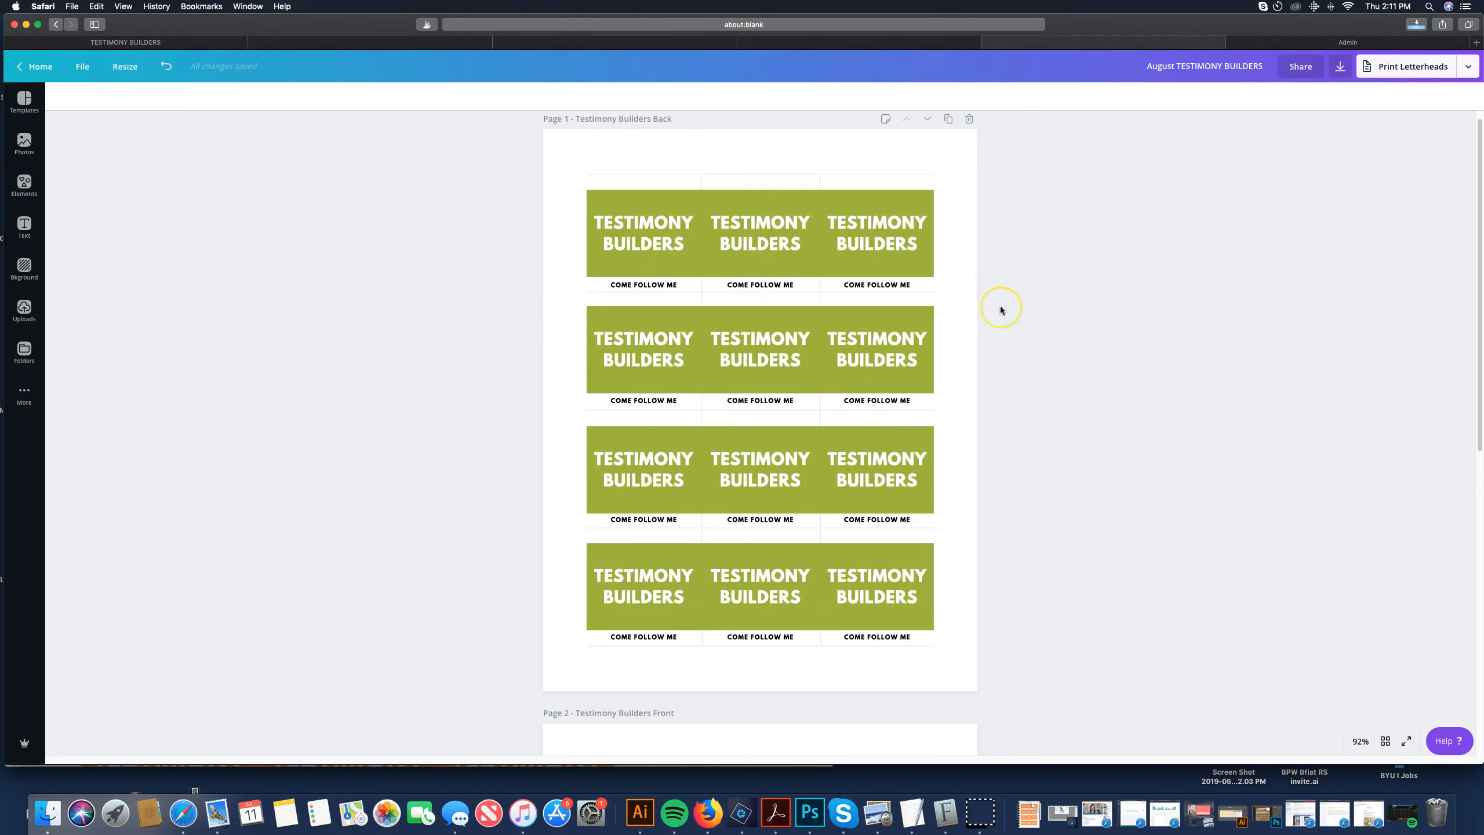
{"action": "scroll", "coordinate": [999, 306], "scroll_direction": "up", "scroll_amount": 10}
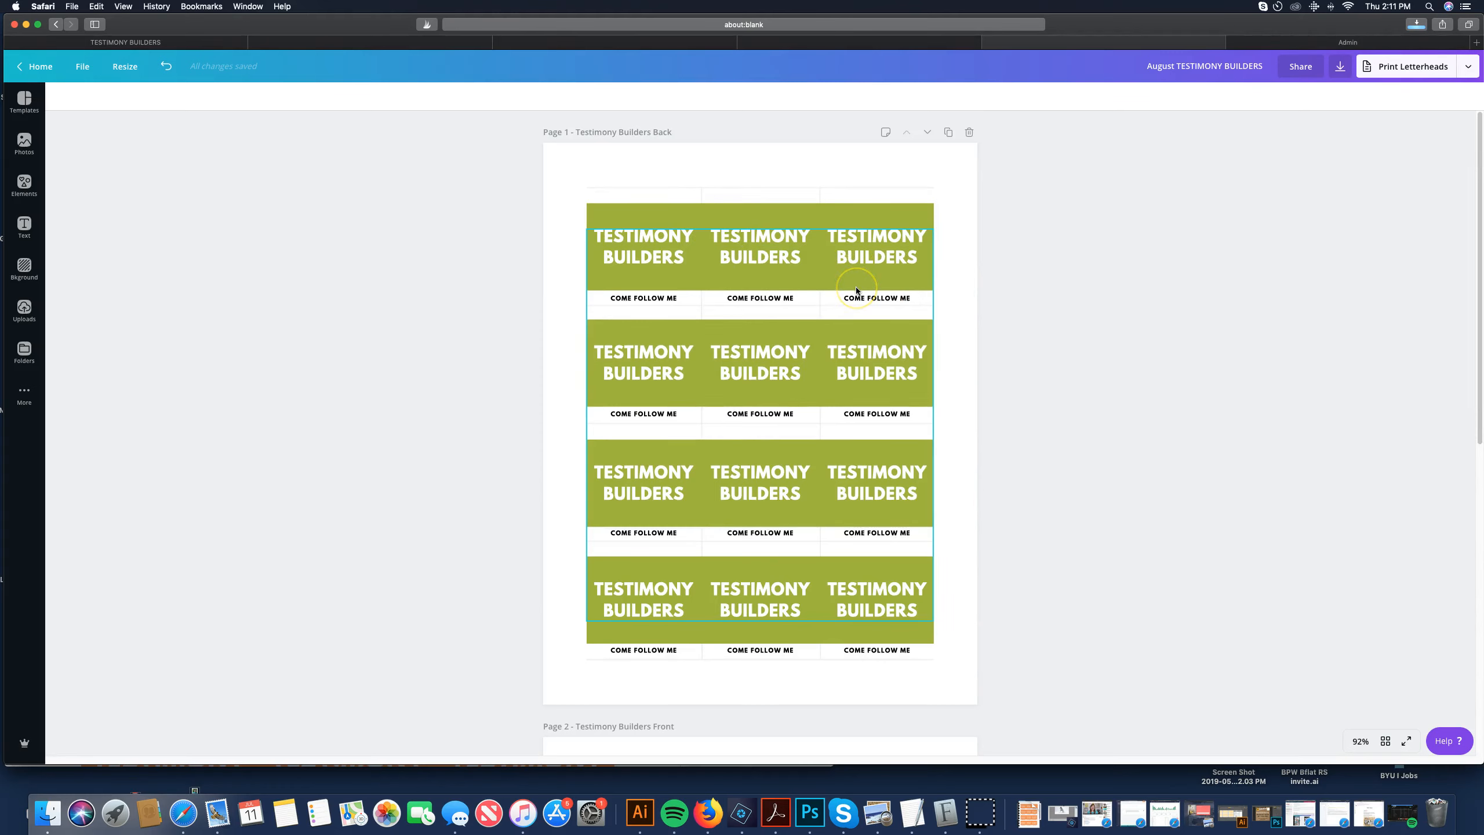
{"action": "left_click", "coordinate": [886, 133]}
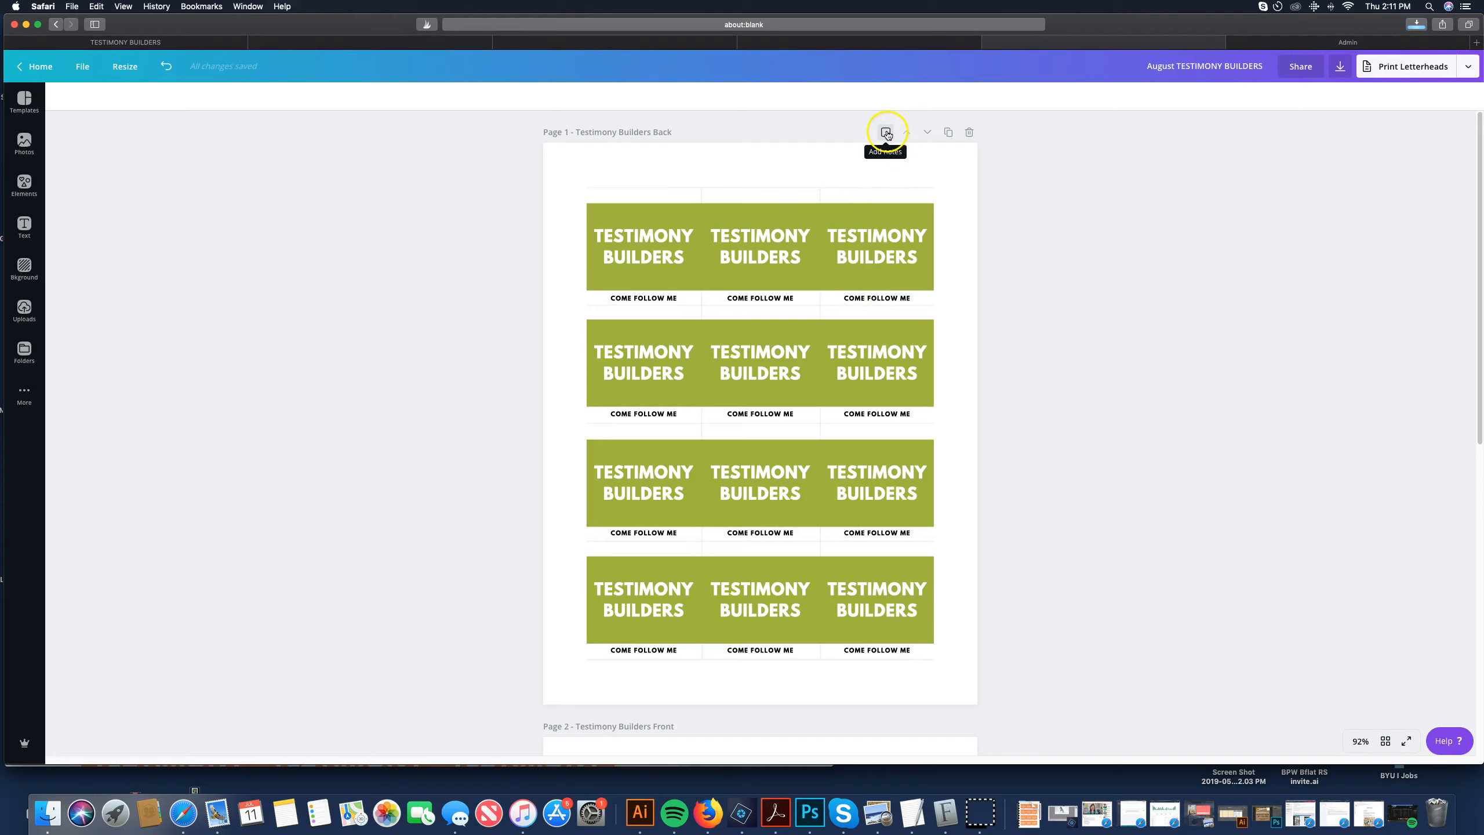
{"action": "left_click", "coordinate": [948, 134]}
{"action": "left_click", "coordinate": [923, 187]}
{"action": "left_click", "coordinate": [1145, 322]}
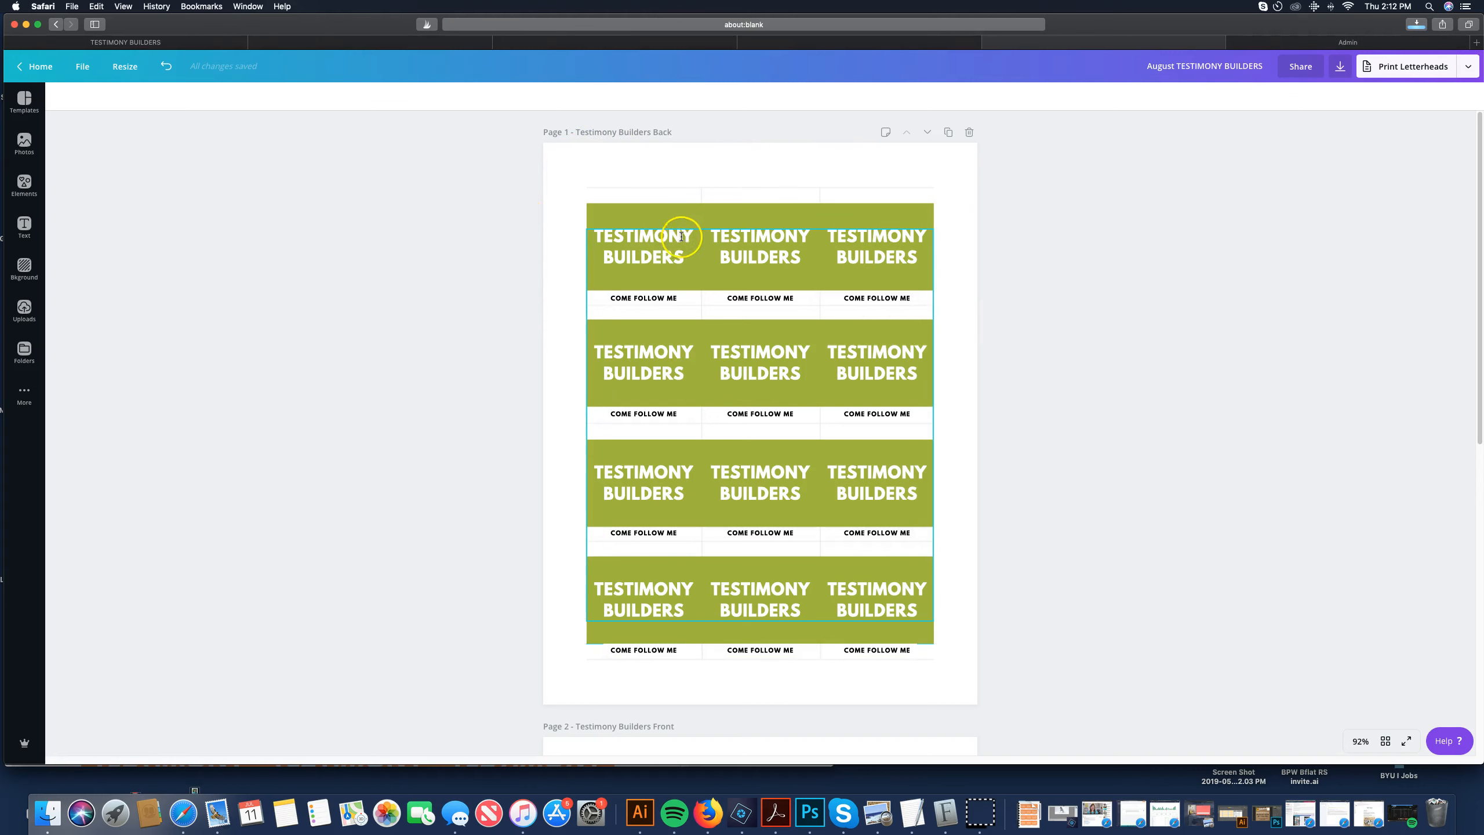
{"action": "scroll", "coordinate": [684, 238], "scroll_direction": "down", "scroll_amount": 10}
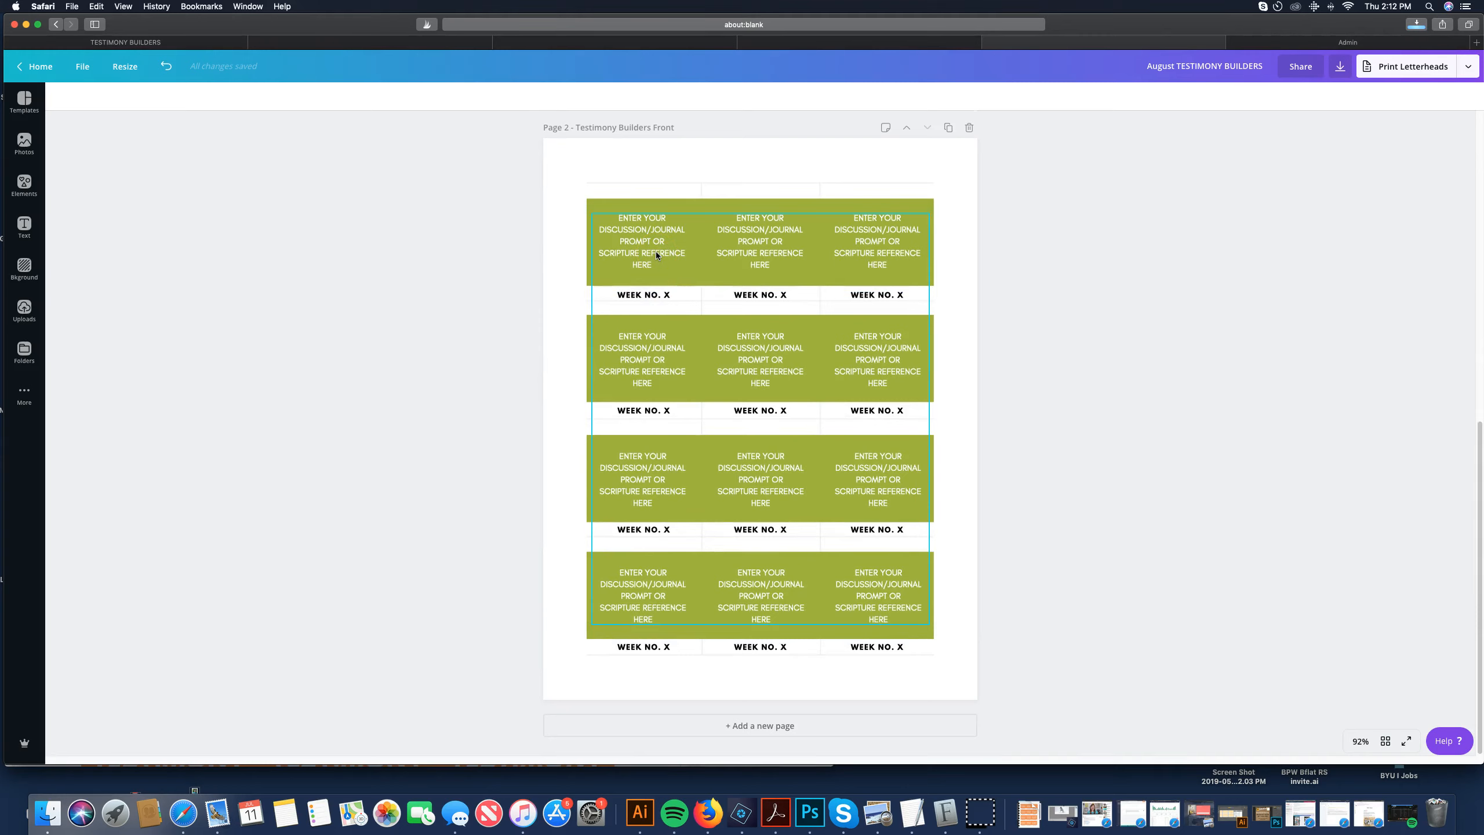
{"action": "left_click", "coordinate": [647, 230]}
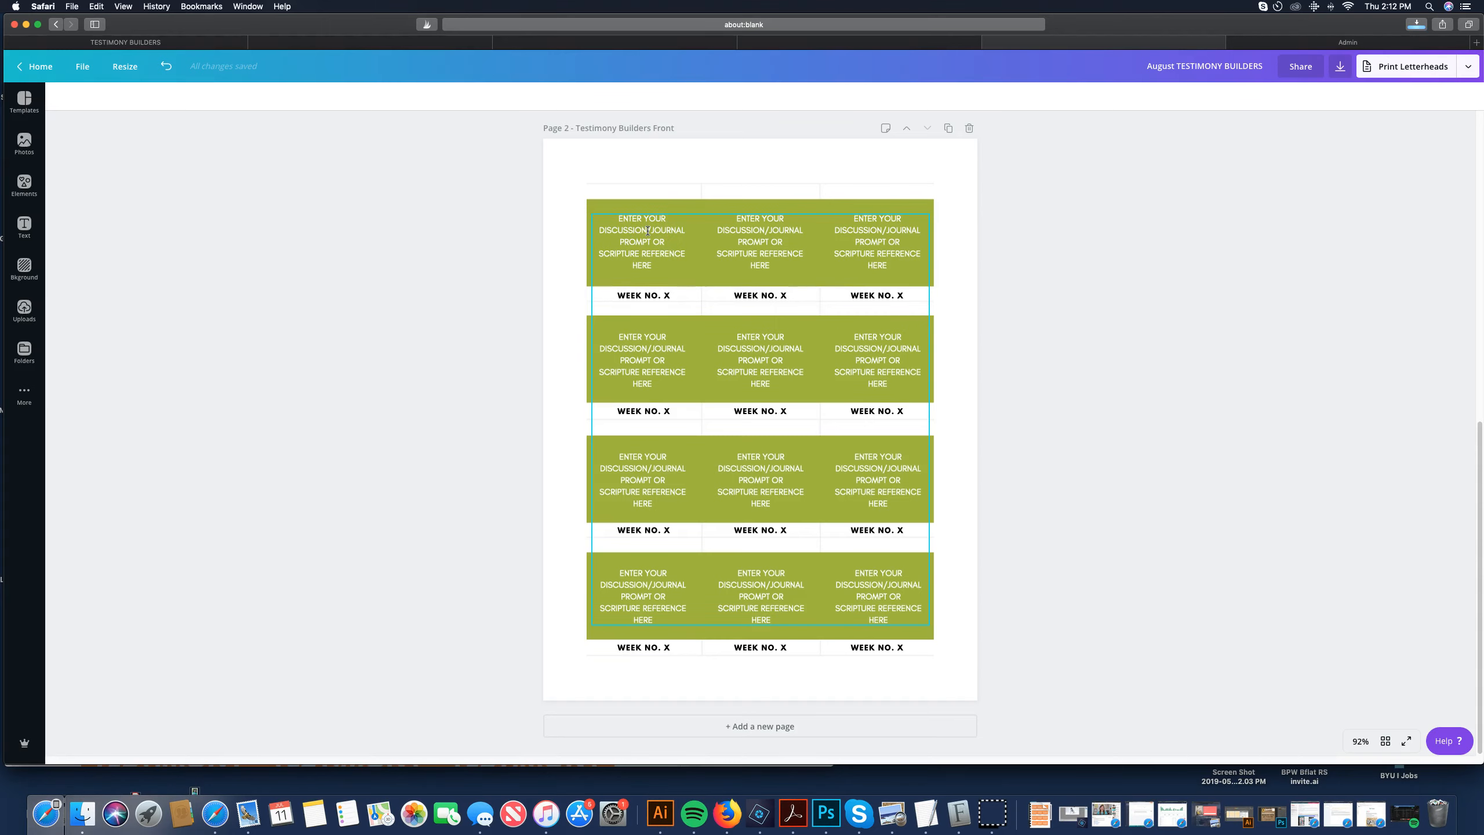
{"action": "scroll", "coordinate": [648, 231], "scroll_direction": "up", "scroll_amount": 5}
{"action": "scroll", "coordinate": [648, 231], "scroll_direction": "up", "scroll_amount": 5}
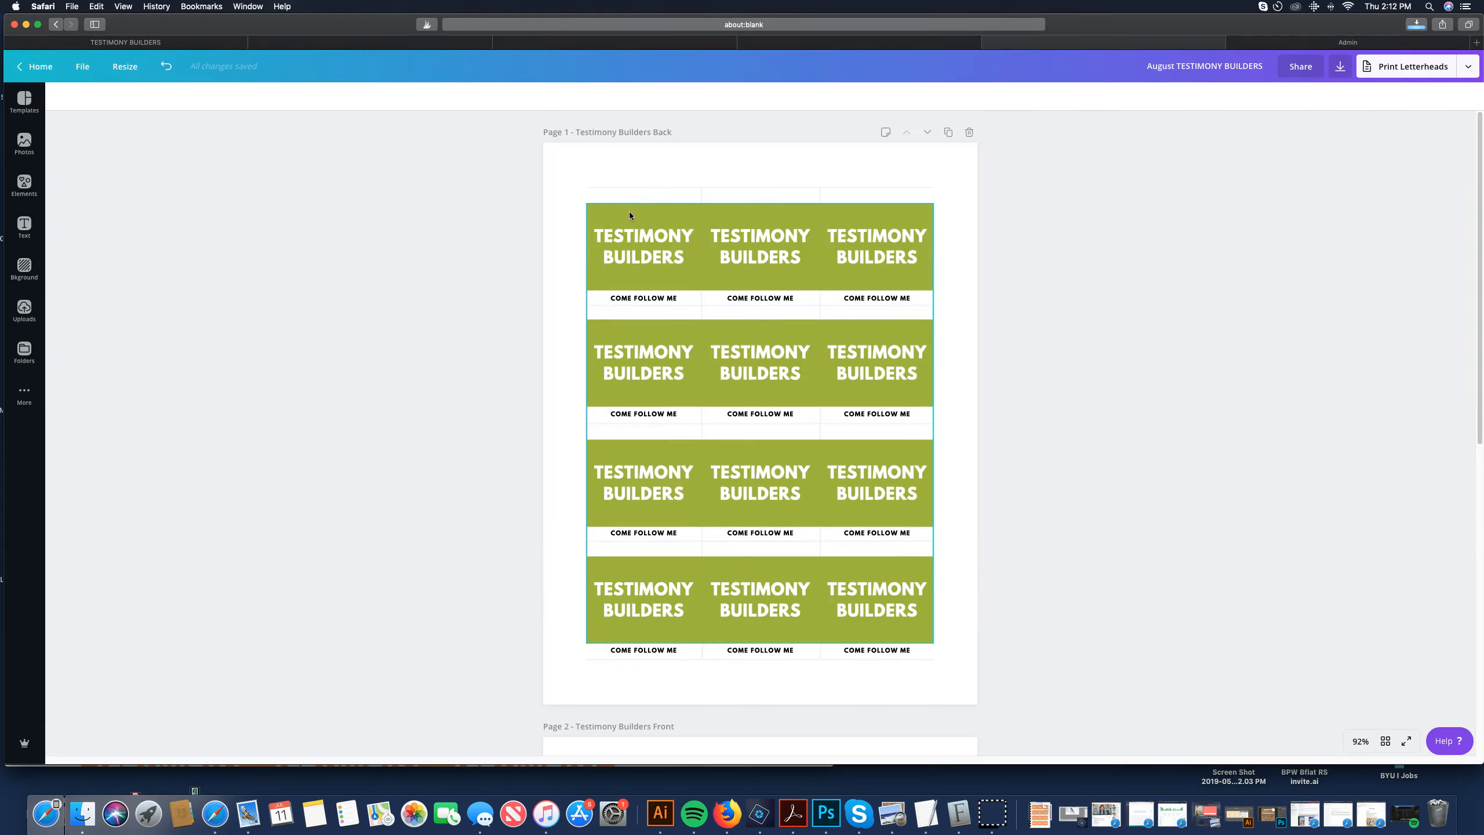
Recolor the first row's green card background on the Testimony Builders Back page to the default orange
{"action": "left_click", "coordinate": [596, 210]}
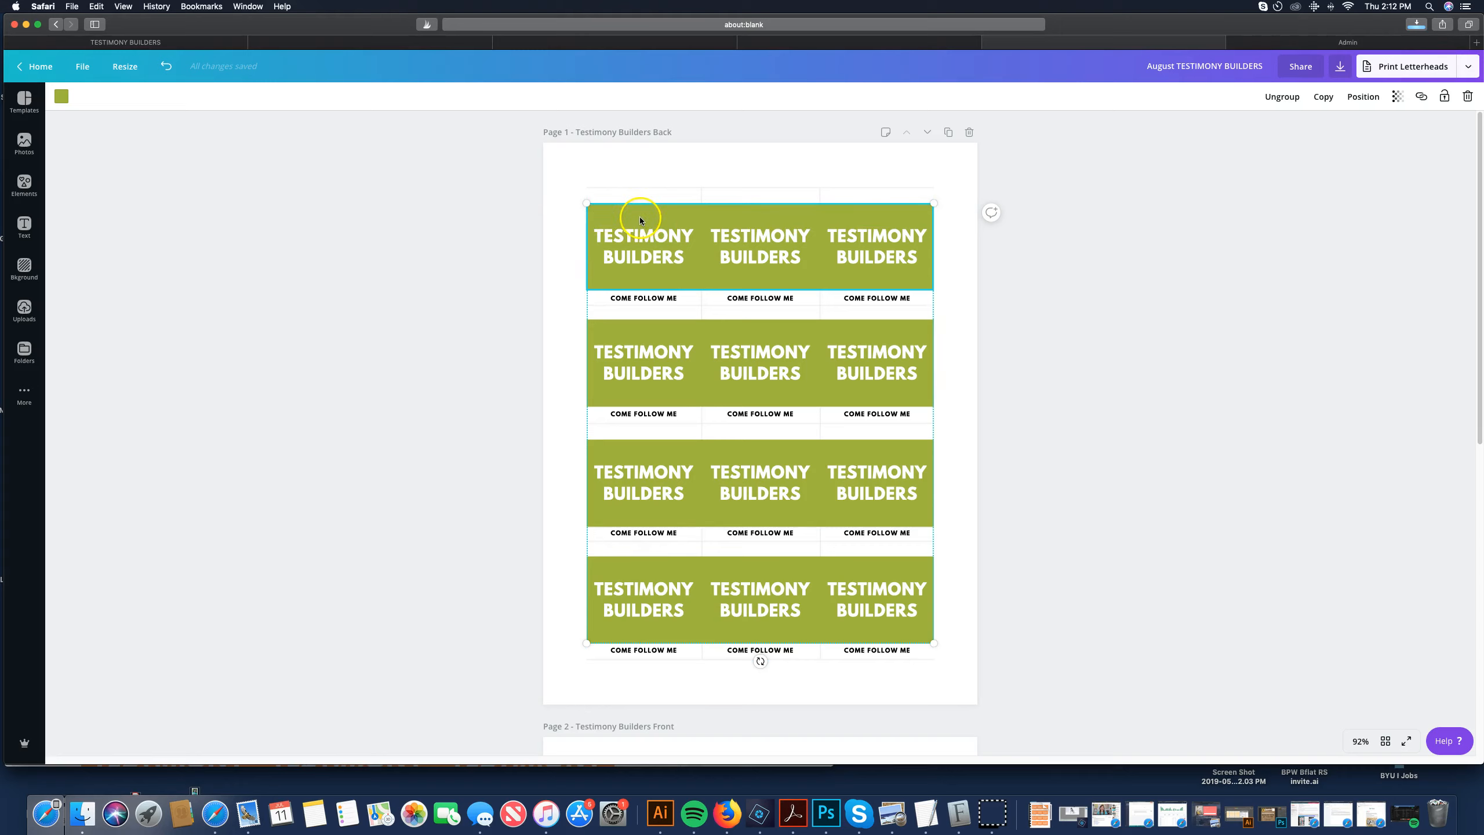
{"action": "left_click", "coordinate": [62, 96]}
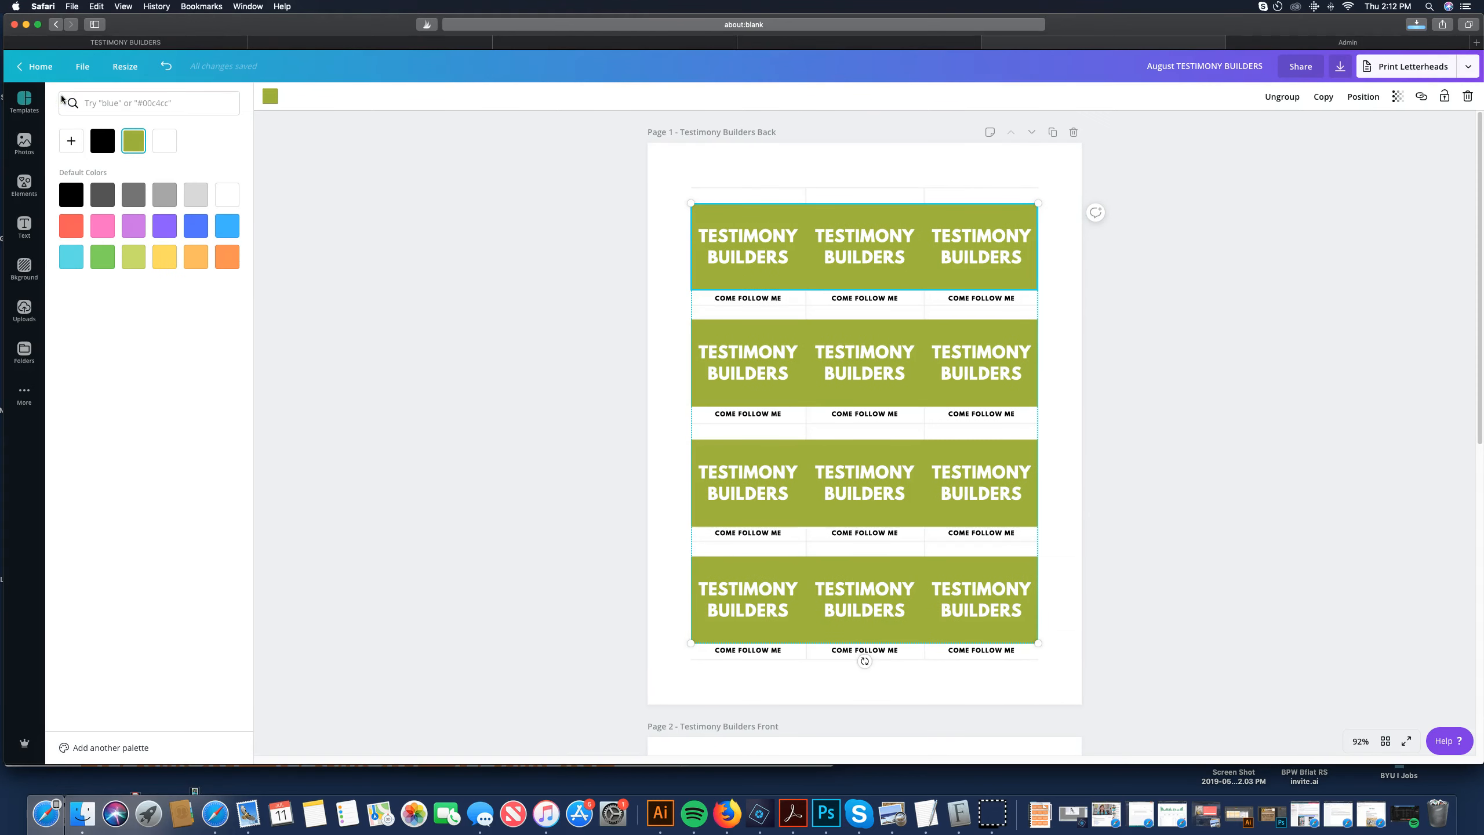
{"action": "left_click", "coordinate": [123, 103]}
{"action": "left_click", "coordinate": [82, 186]}
{"action": "left_click", "coordinate": [71, 142]}
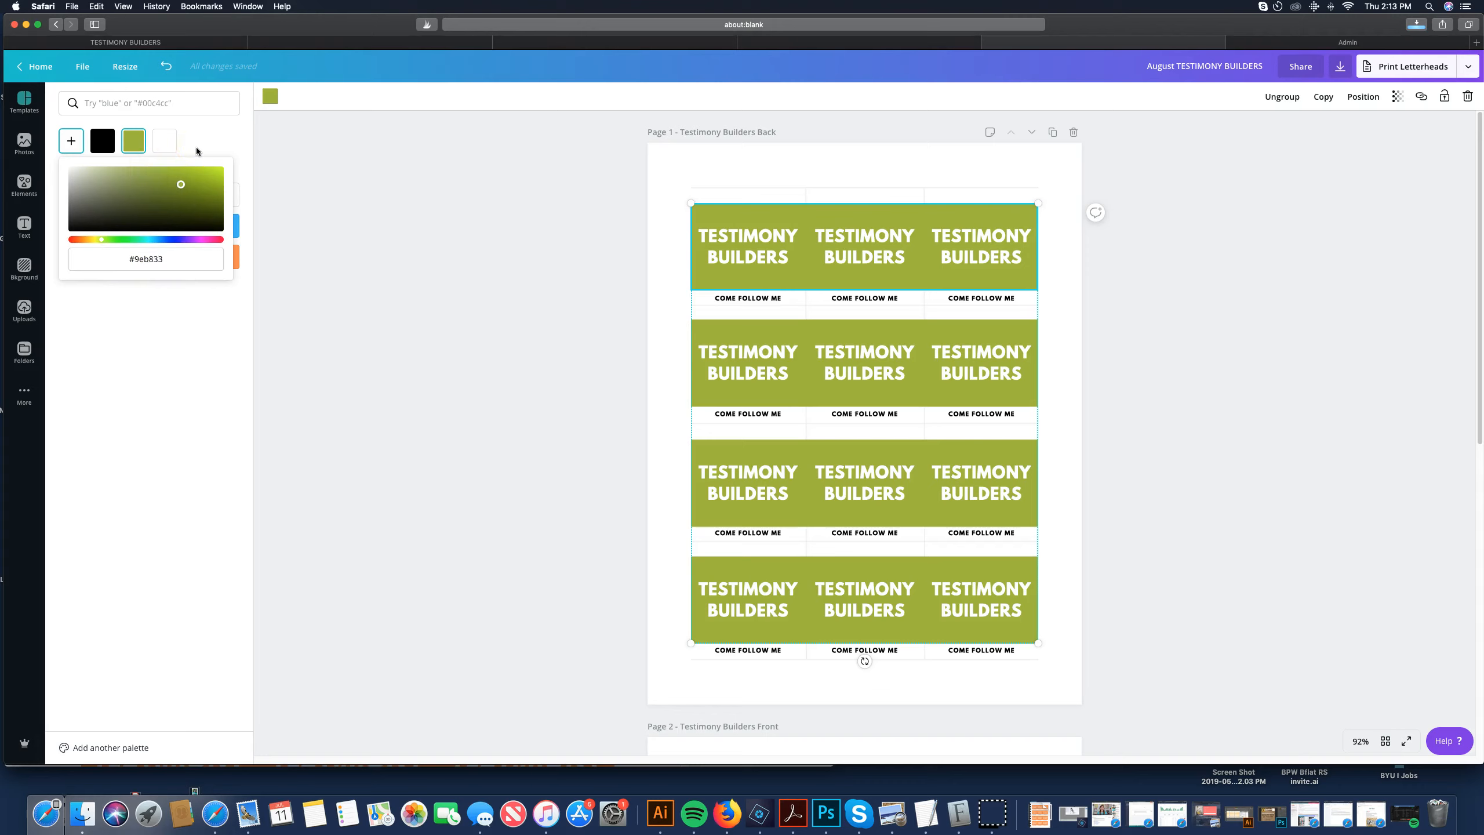
{"action": "left_click", "coordinate": [209, 126]}
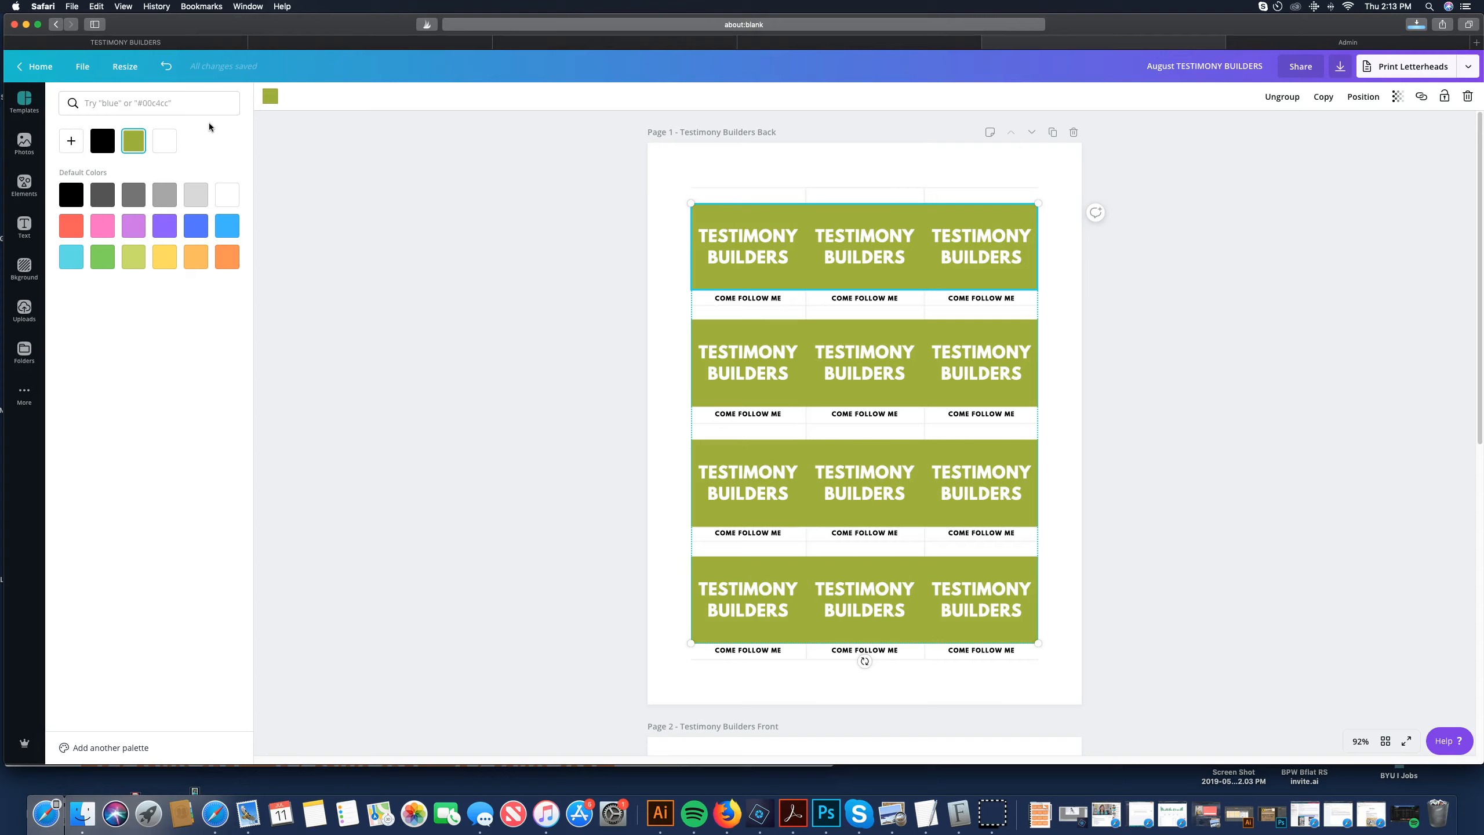
{"action": "left_click", "coordinate": [229, 259]}
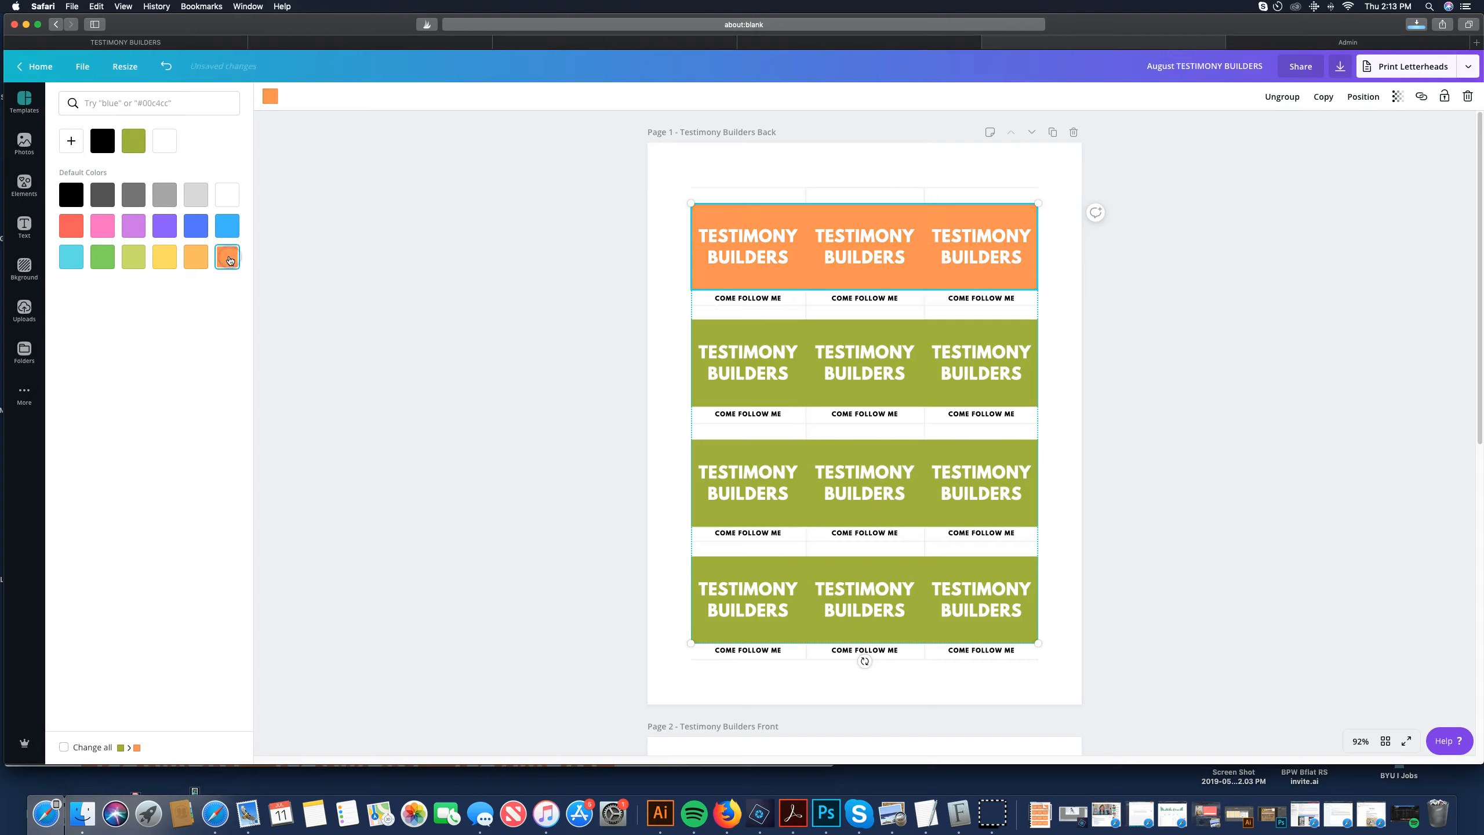
Apply the green-to-orange color change to all matching elements in the design and check both pages
{"action": "left_click", "coordinate": [743, 247]}
{"action": "left_click", "coordinate": [755, 212]}
{"action": "left_click", "coordinate": [737, 231]}
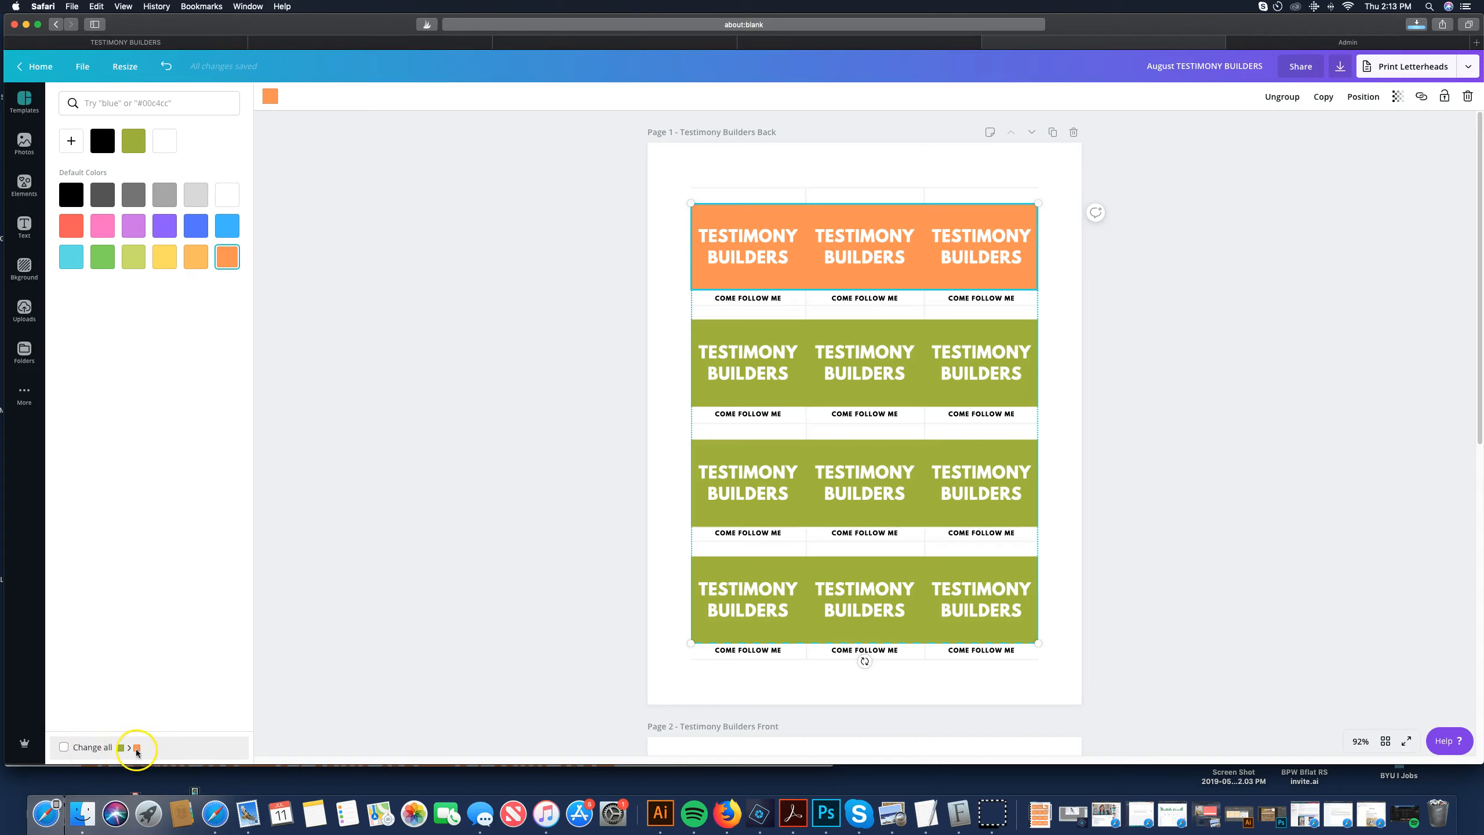
{"action": "left_click", "coordinate": [63, 748]}
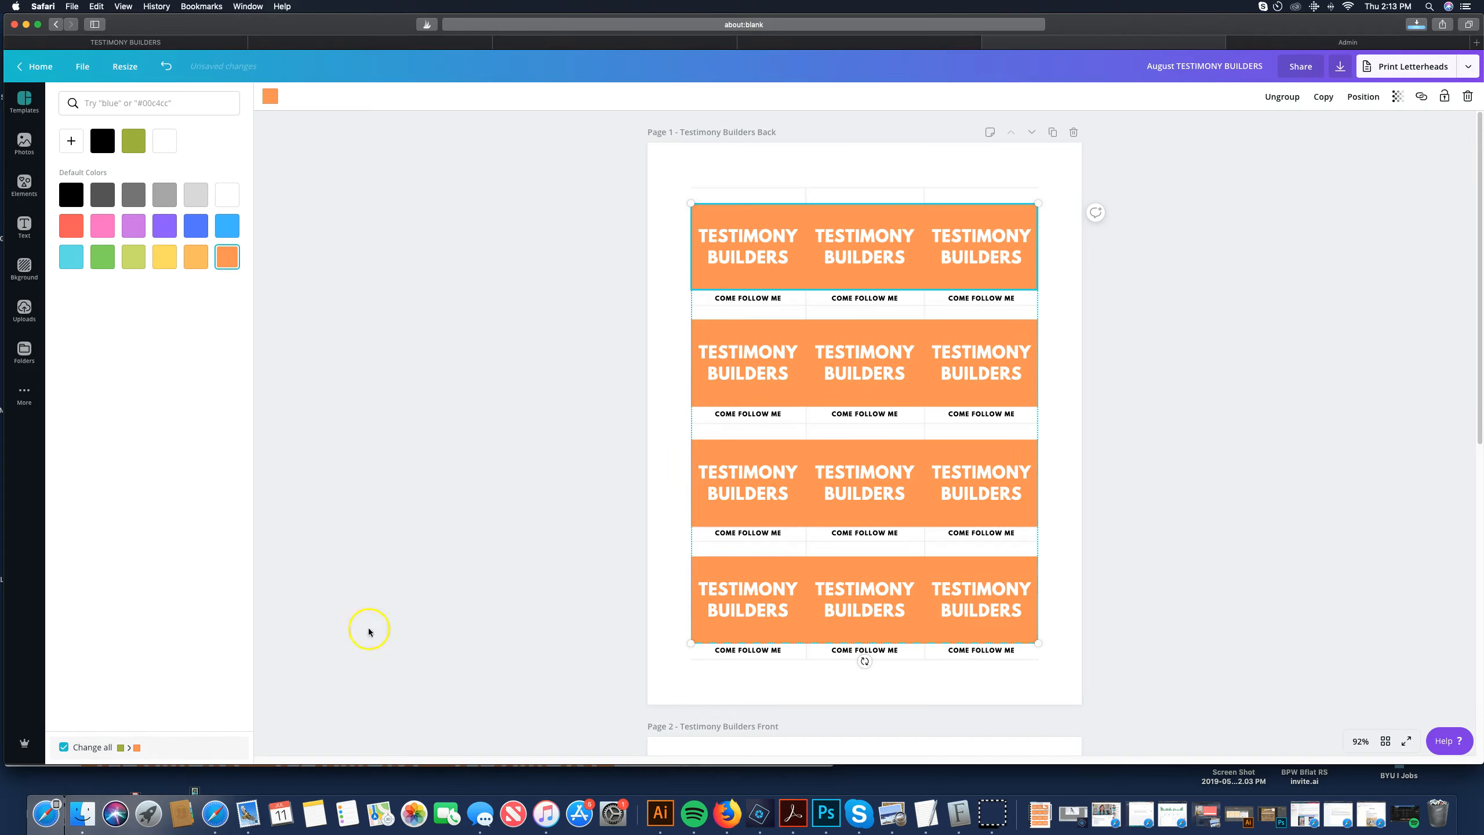
{"action": "scroll", "coordinate": [710, 494], "scroll_direction": "down", "scroll_amount": 1}
{"action": "scroll", "coordinate": [709, 495], "scroll_direction": "down", "scroll_amount": 10}
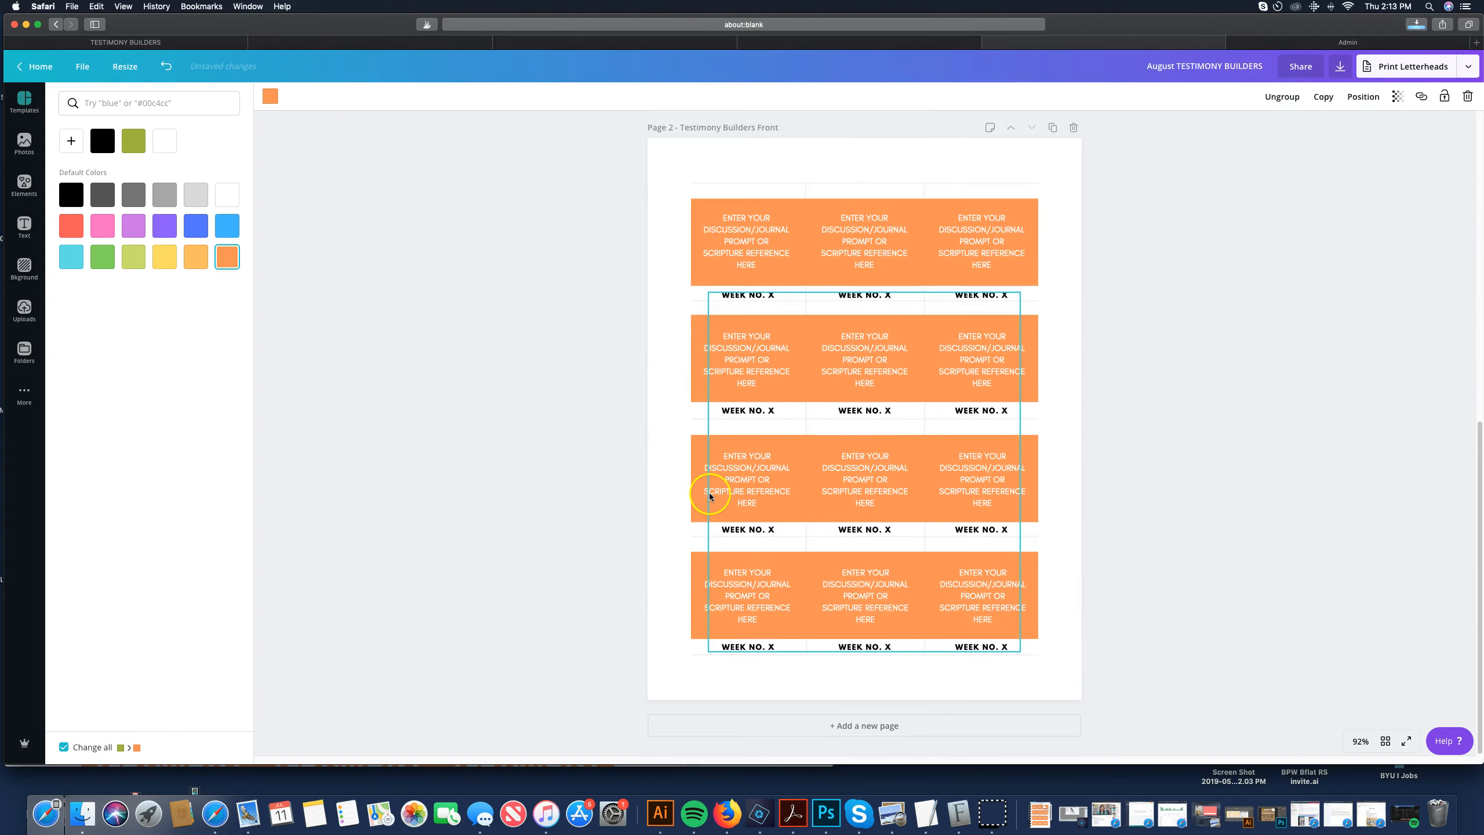
{"action": "scroll", "coordinate": [709, 495], "scroll_direction": "up", "scroll_amount": 11}
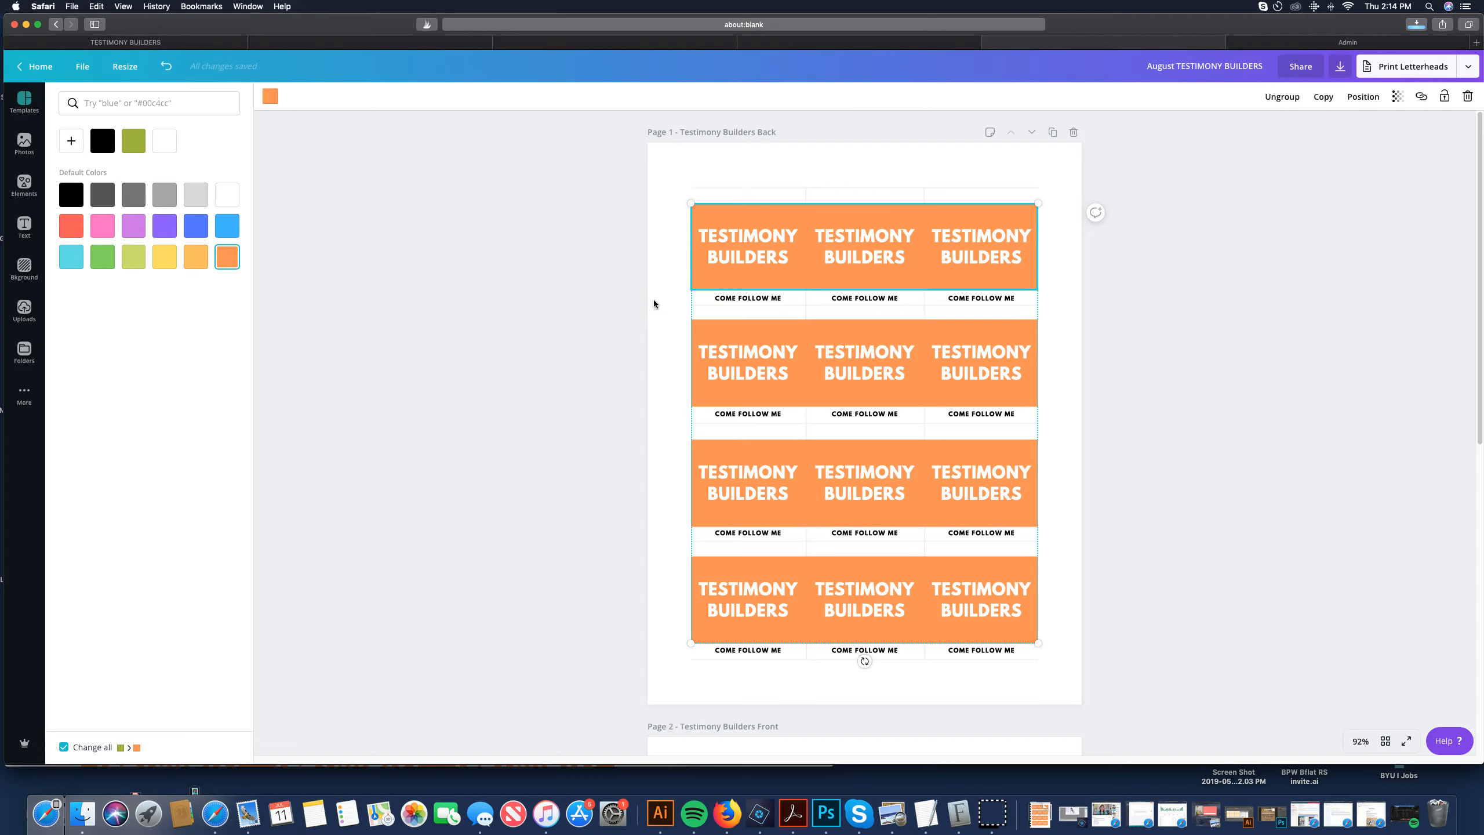
Examine the grouped card backgrounds, titles and COME FOLLOW ME captions on the back page and the prompt text on the front page
{"action": "left_click", "coordinate": [745, 301]}
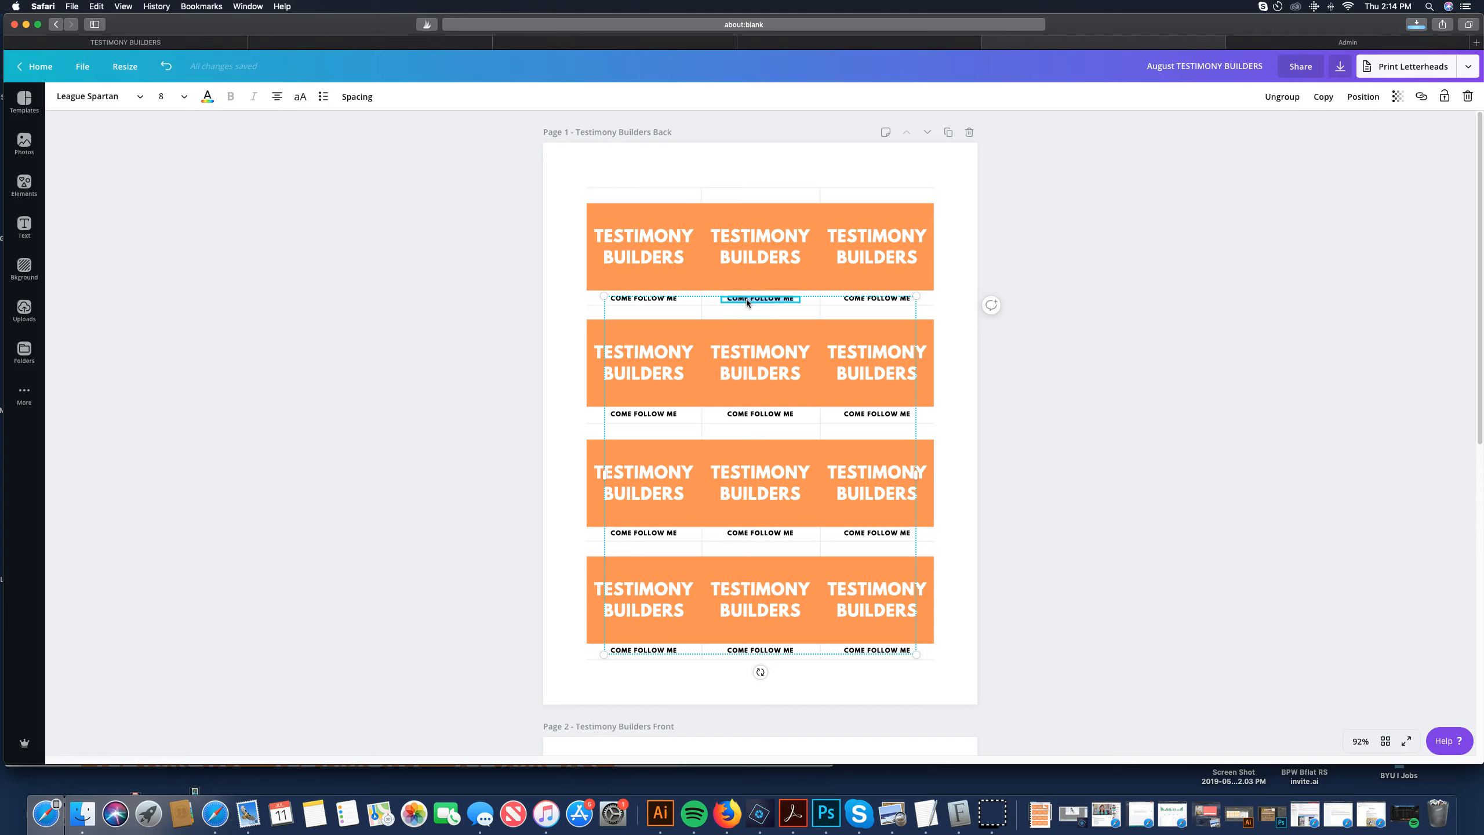
{"action": "left_click", "coordinate": [500, 278]}
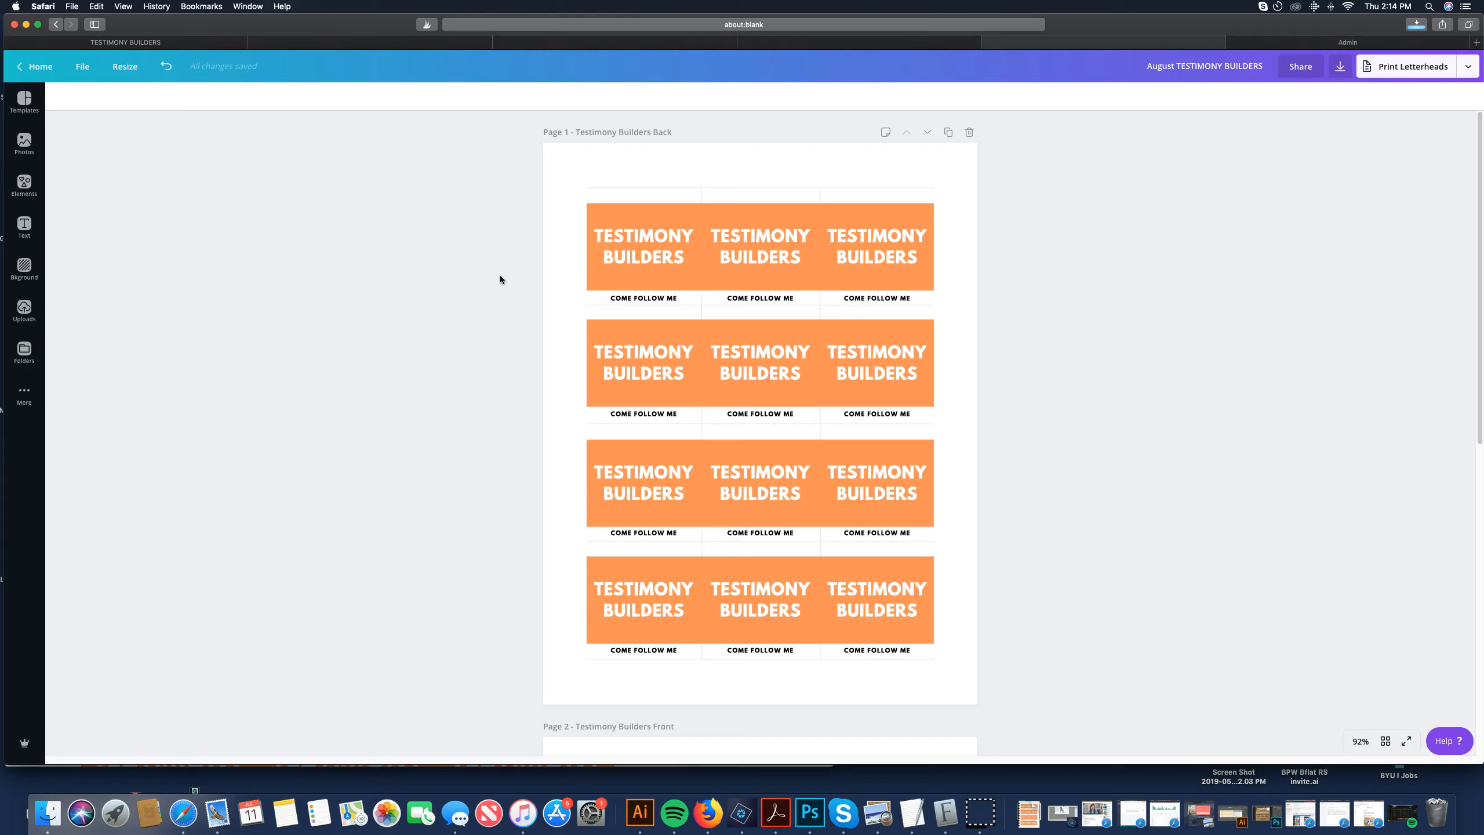
{"action": "left_click", "coordinate": [625, 221]}
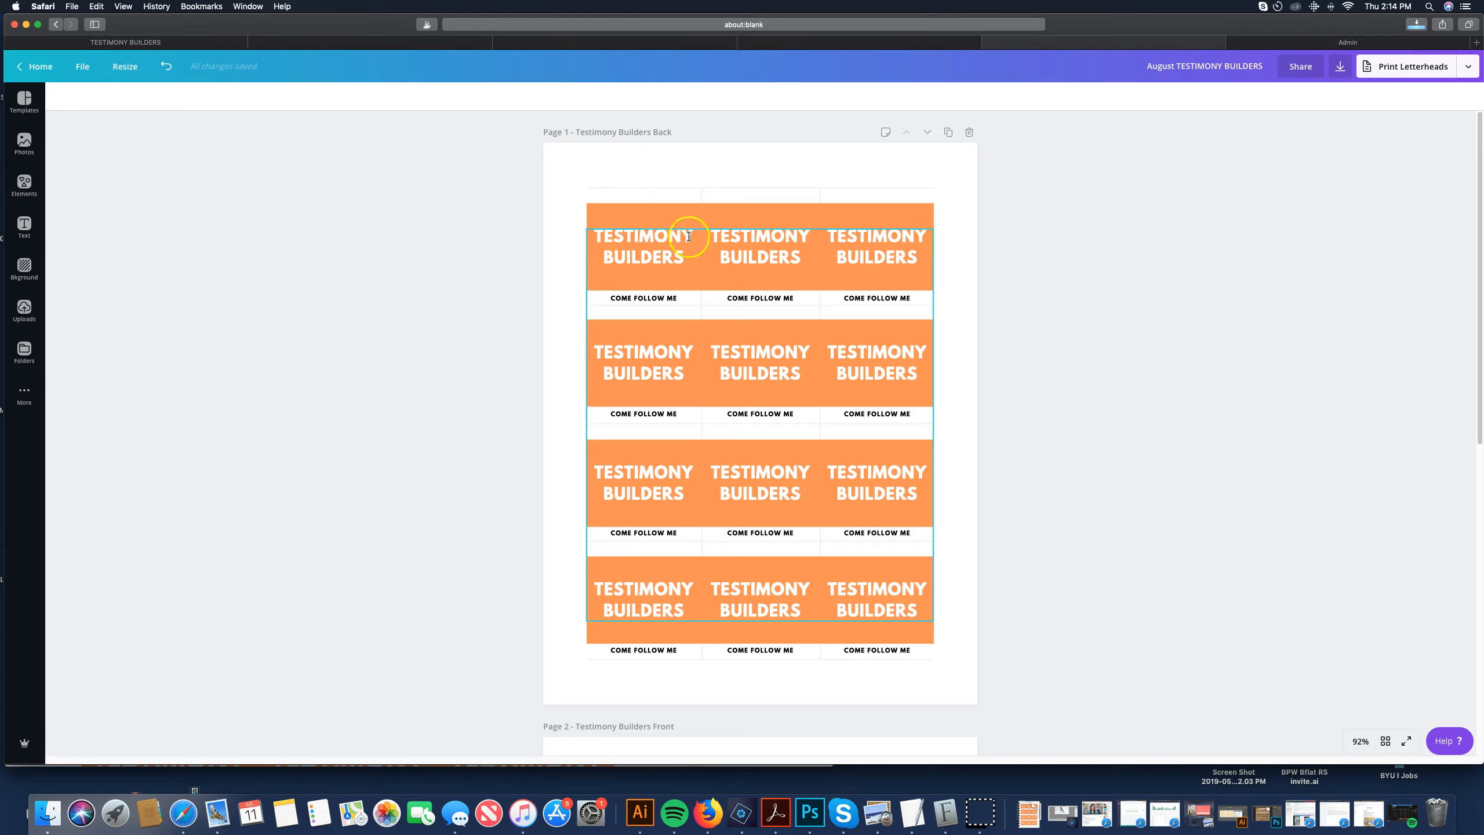
{"action": "left_click", "coordinate": [623, 296]}
{"action": "left_click", "coordinate": [640, 240]}
{"action": "left_click", "coordinate": [635, 222]}
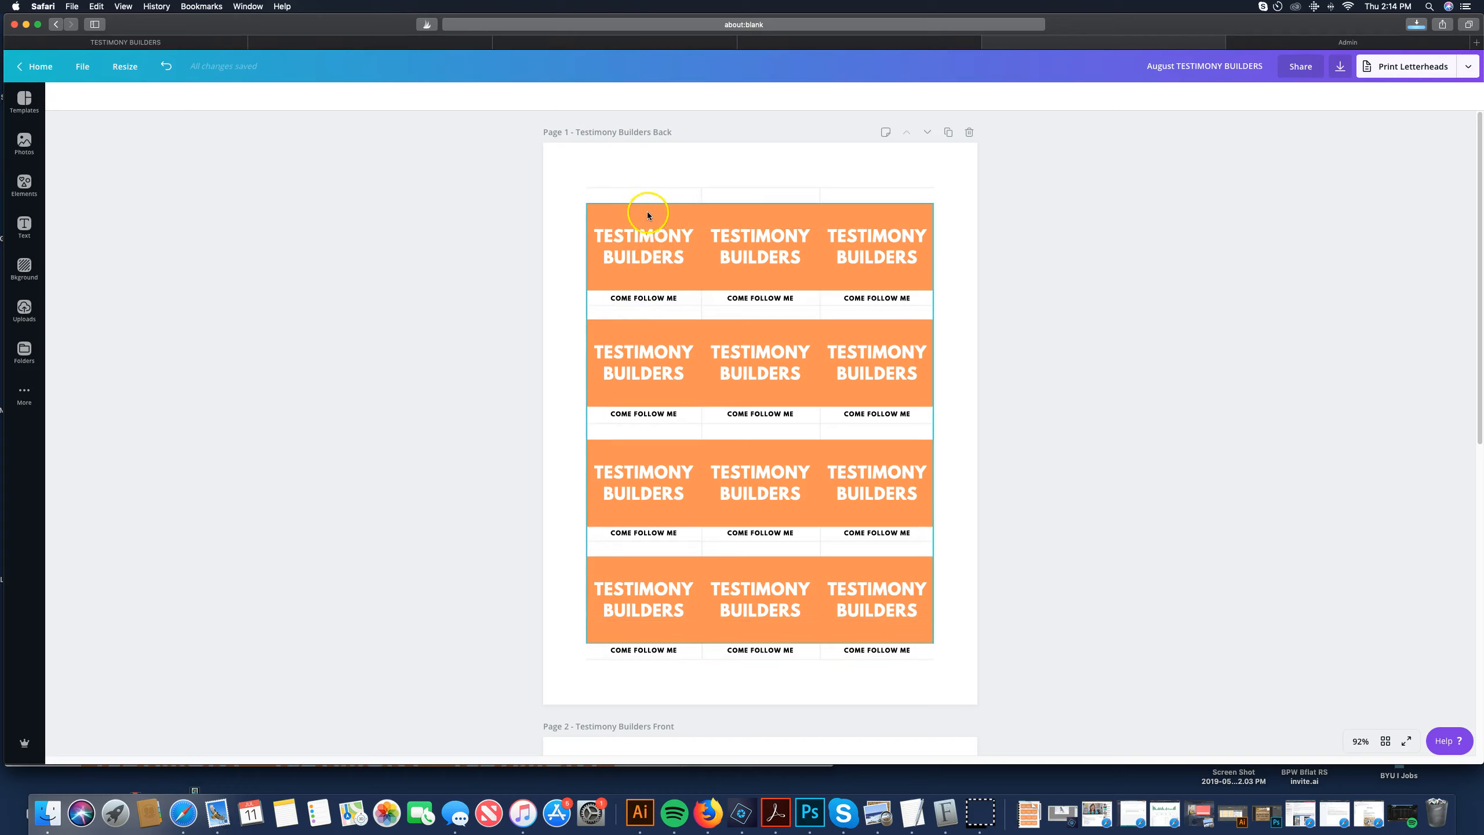
{"action": "left_click", "coordinate": [664, 310]}
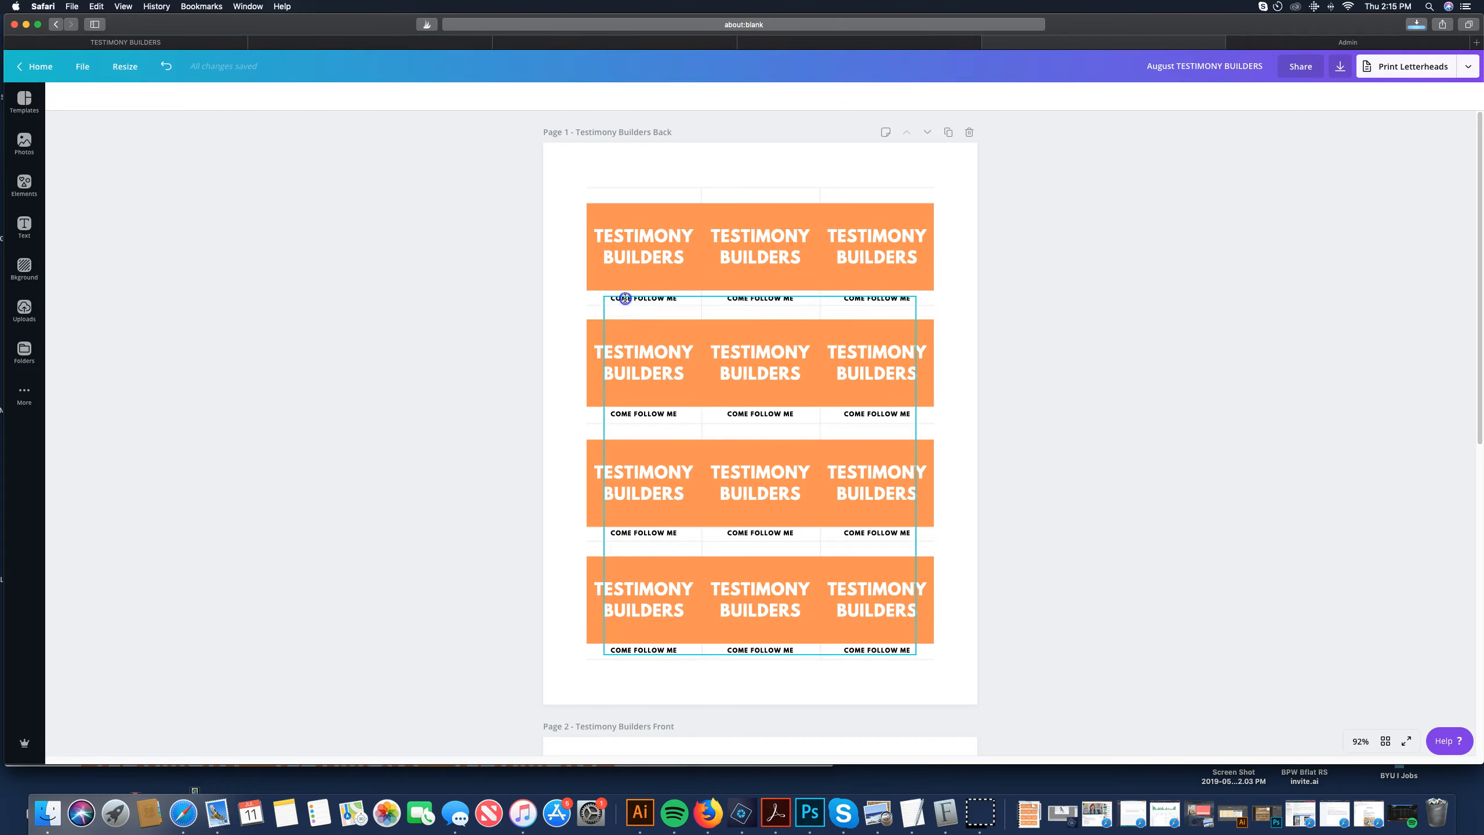
{"action": "left_click", "coordinate": [617, 307]}
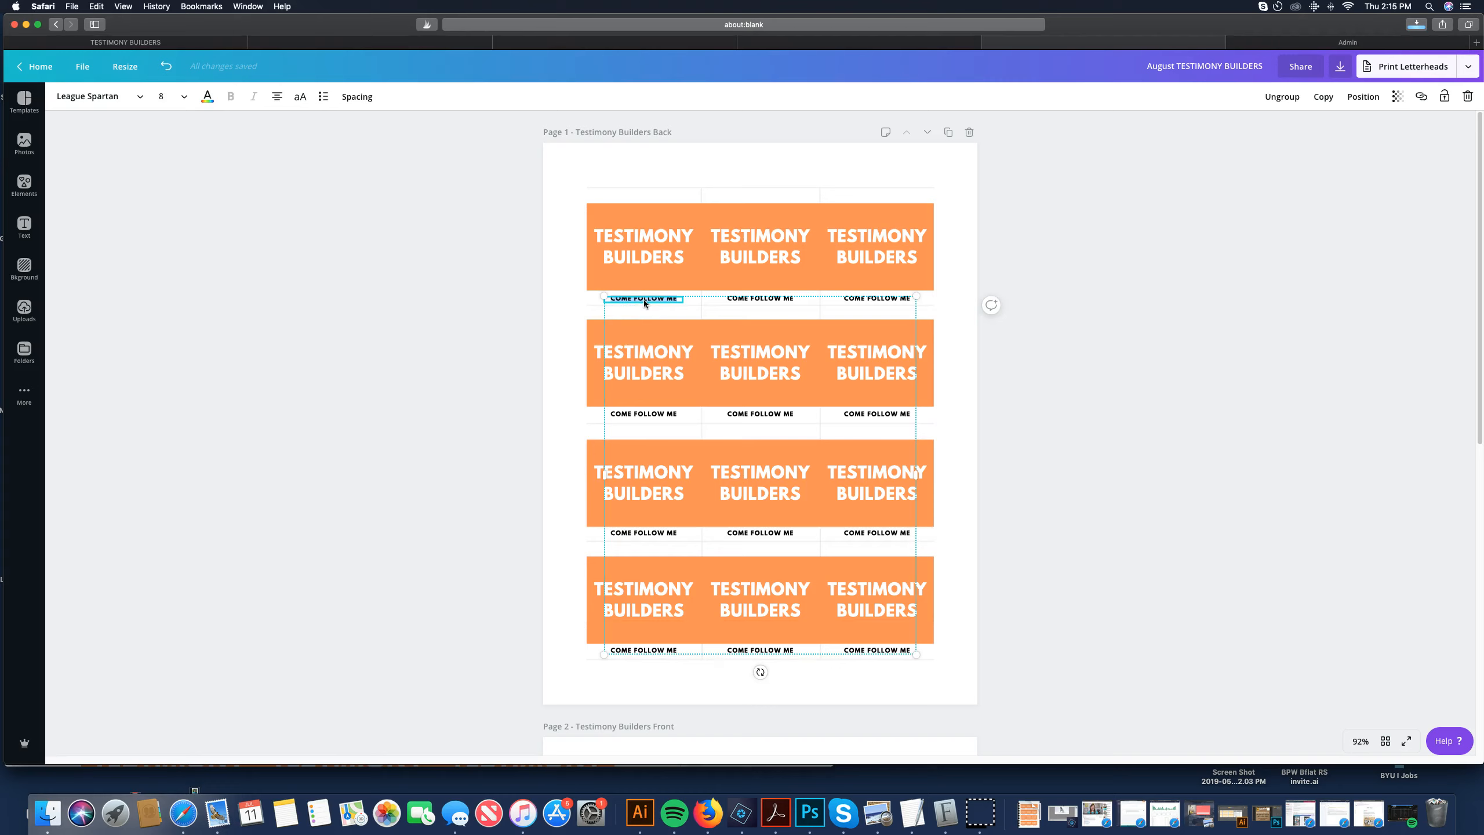
{"action": "left_click", "coordinate": [672, 255]}
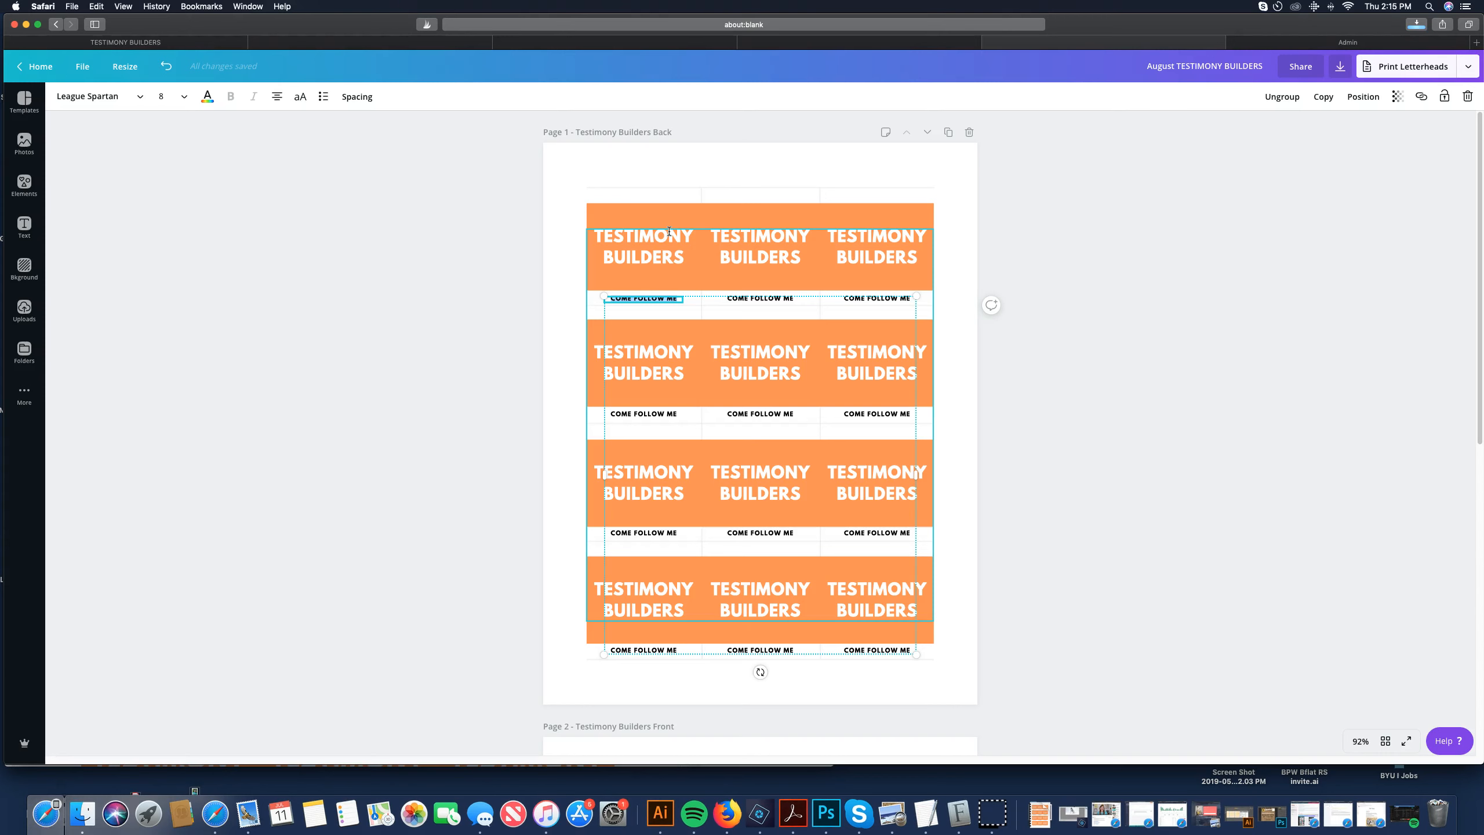
{"action": "scroll", "coordinate": [613, 345], "scroll_direction": "down", "scroll_amount": 5}
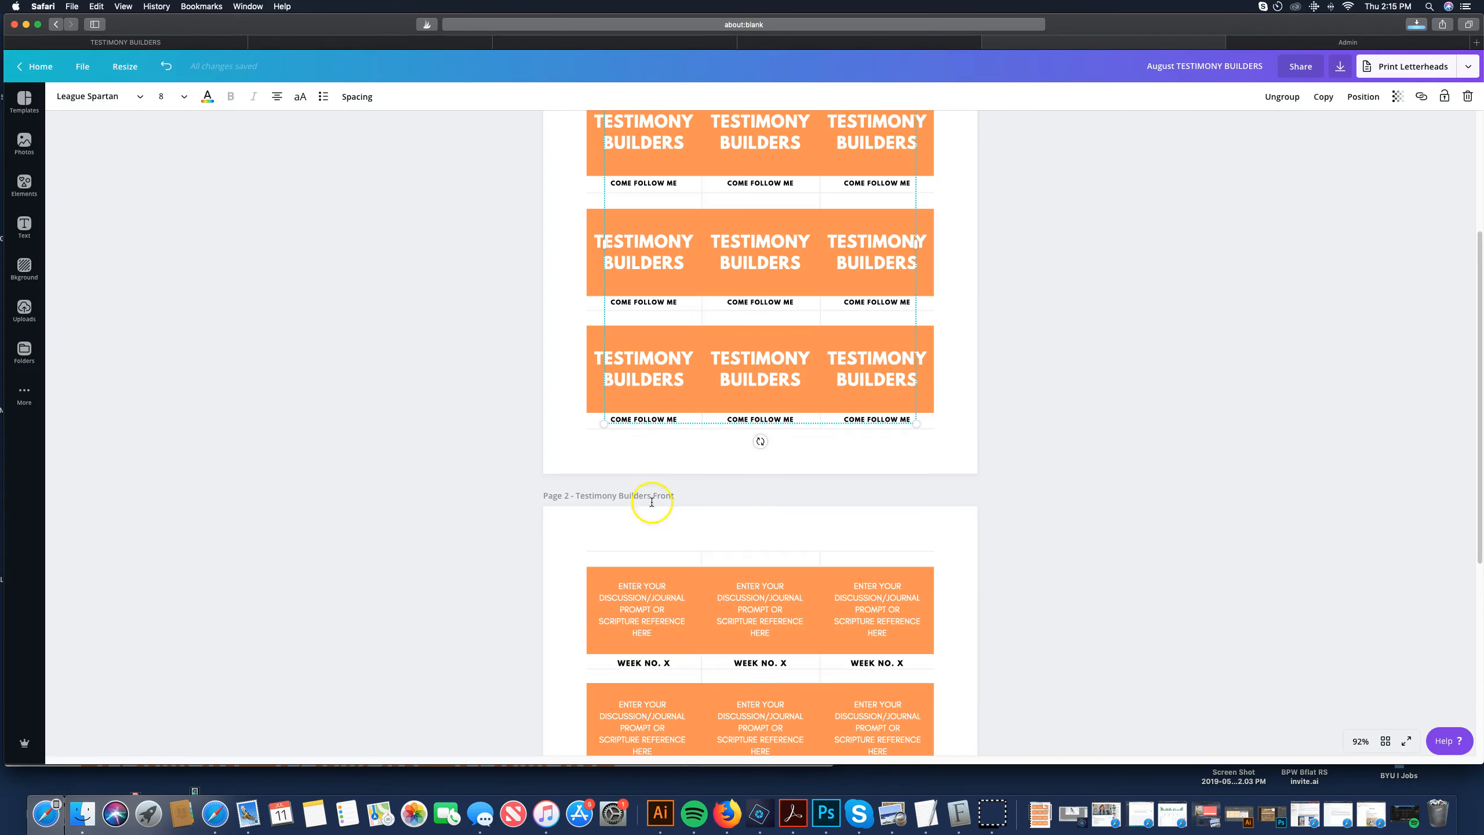
{"action": "scroll", "coordinate": [666, 310], "scroll_direction": "up", "scroll_amount": 5}
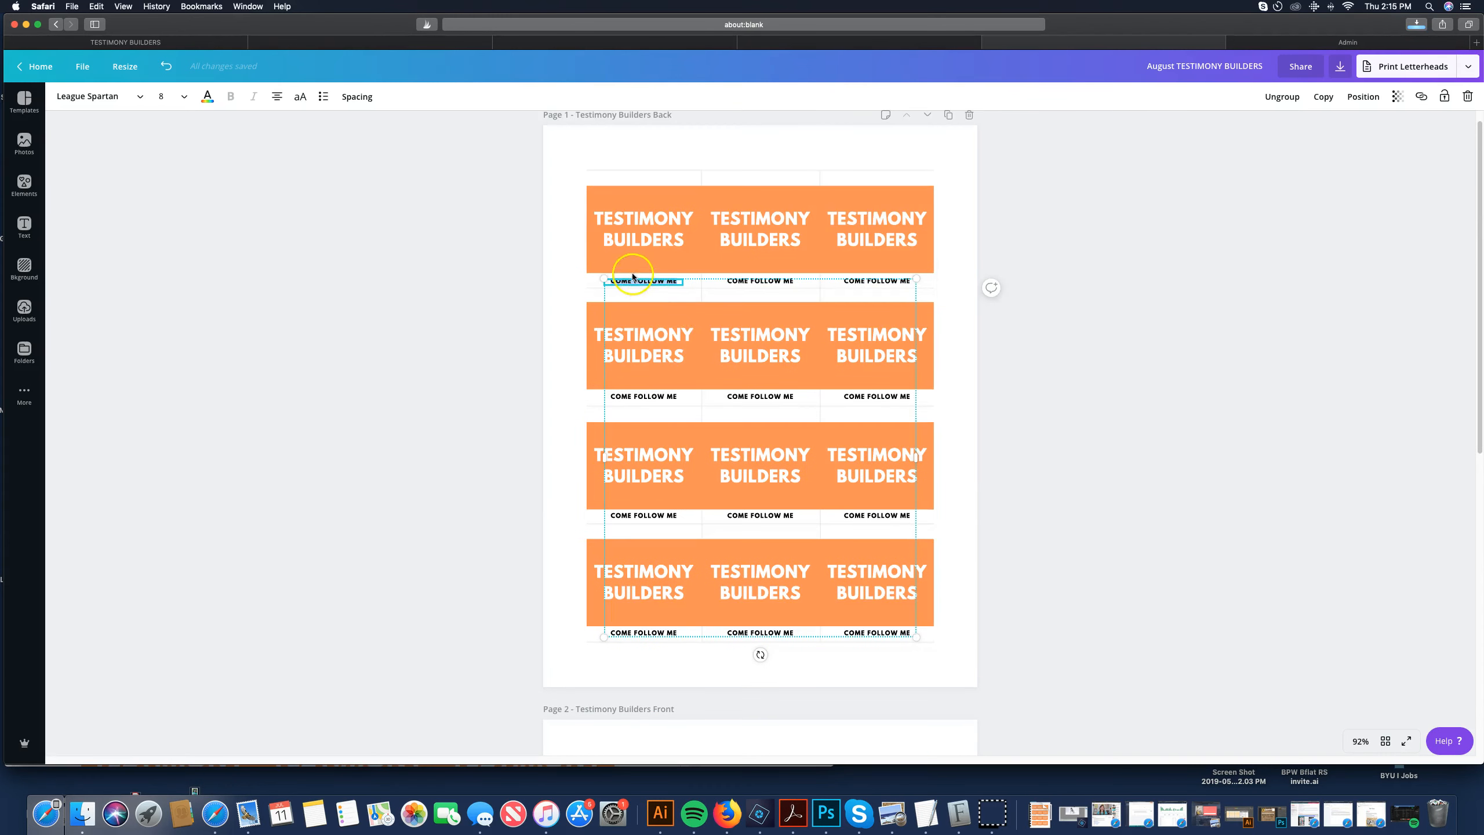
{"action": "left_click", "coordinate": [565, 353]}
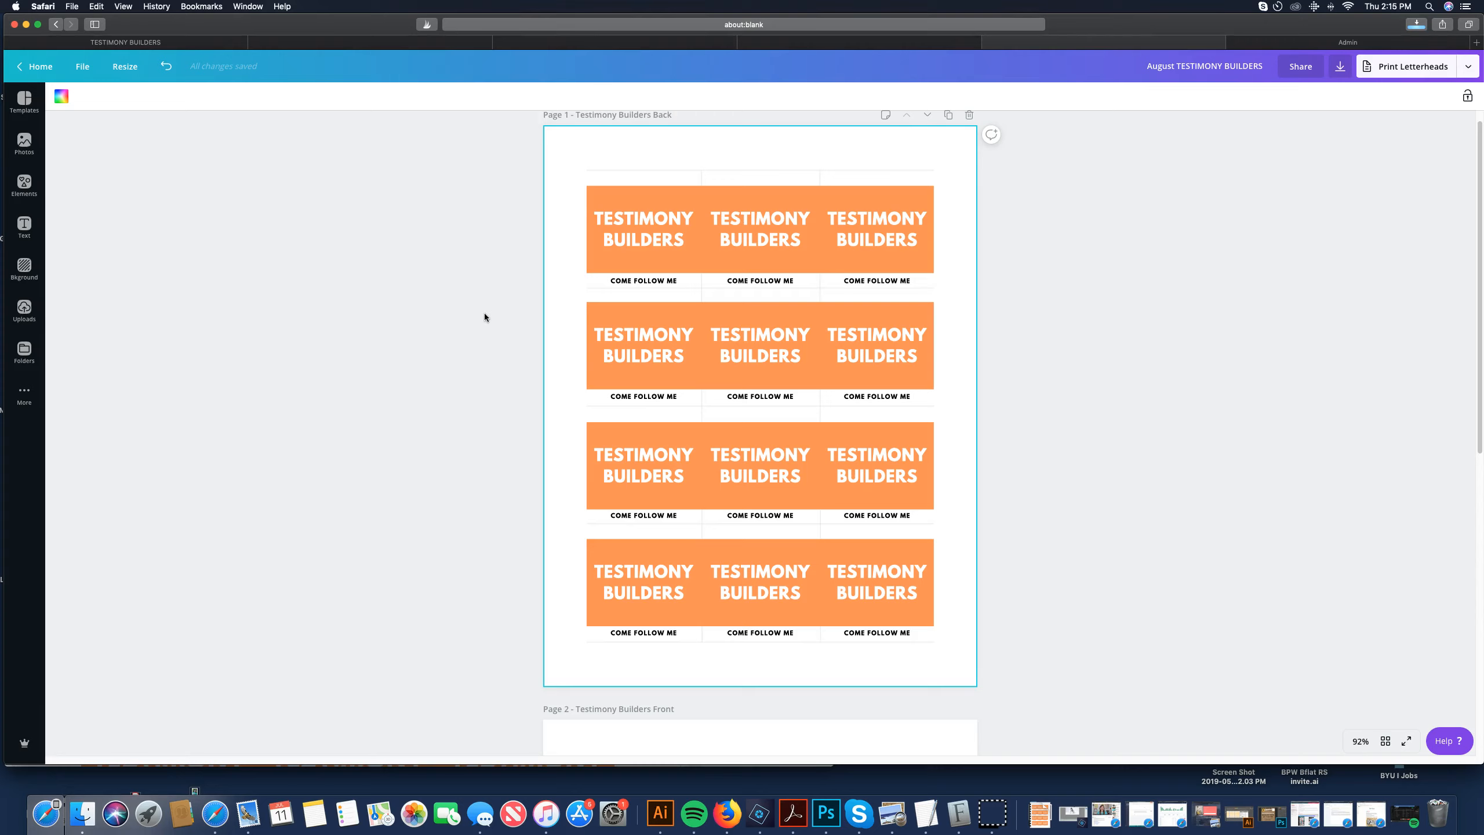
{"action": "left_click", "coordinate": [643, 286]}
{"action": "left_click", "coordinate": [679, 372]}
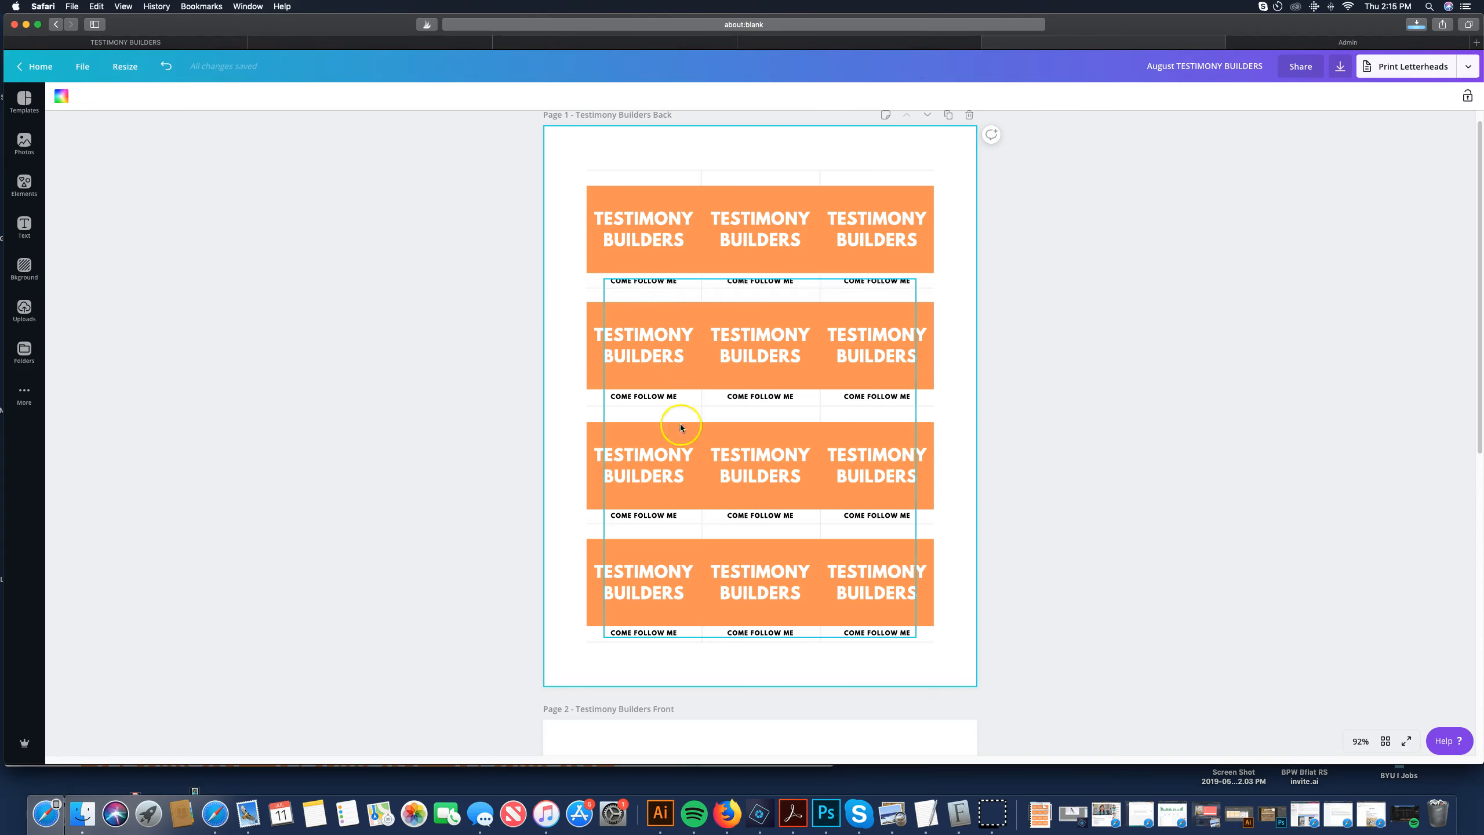
{"action": "scroll", "coordinate": [681, 454], "scroll_direction": "down", "scroll_amount": 7}
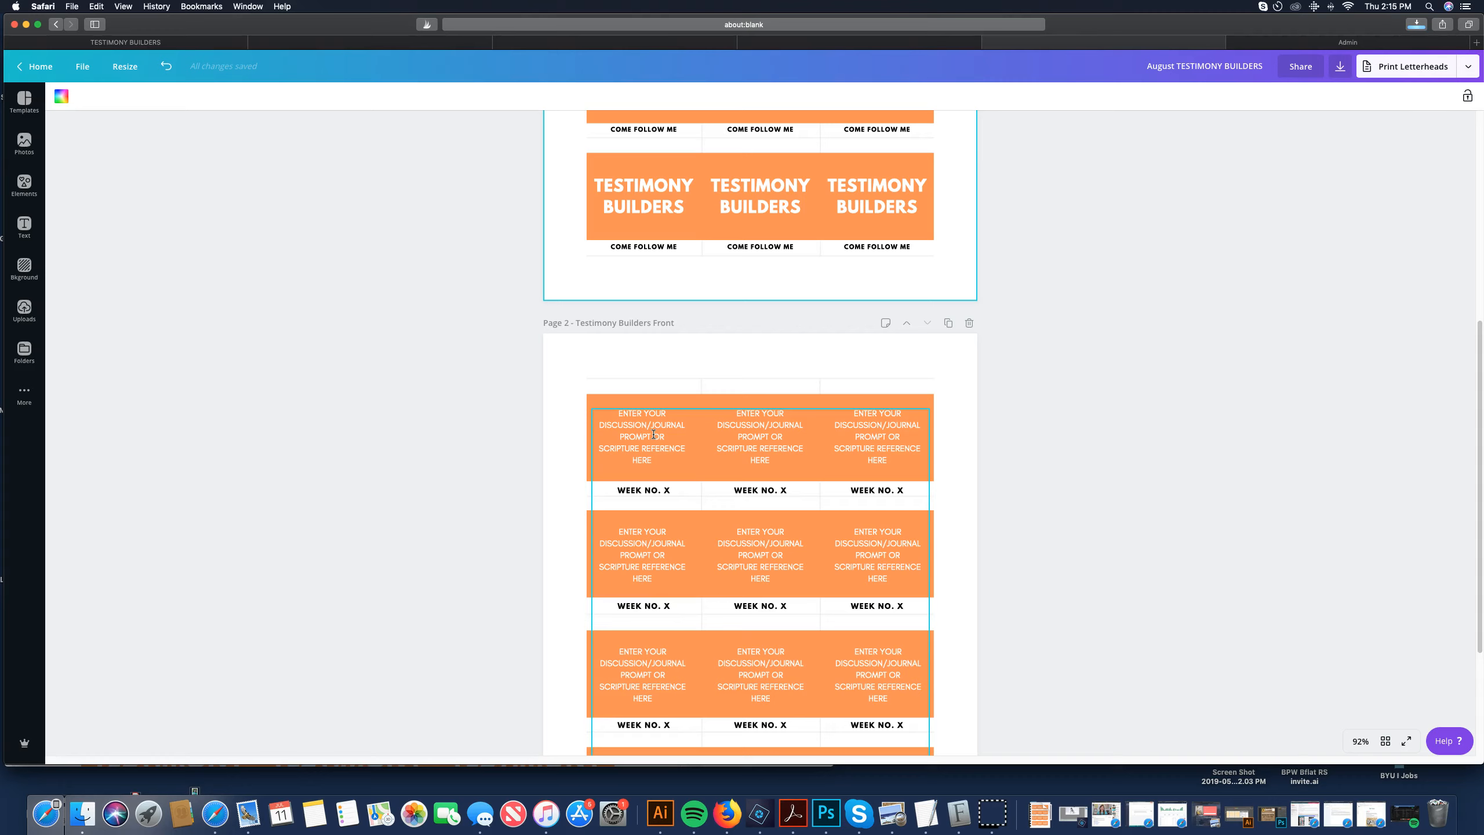
{"action": "left_click", "coordinate": [1040, 459]}
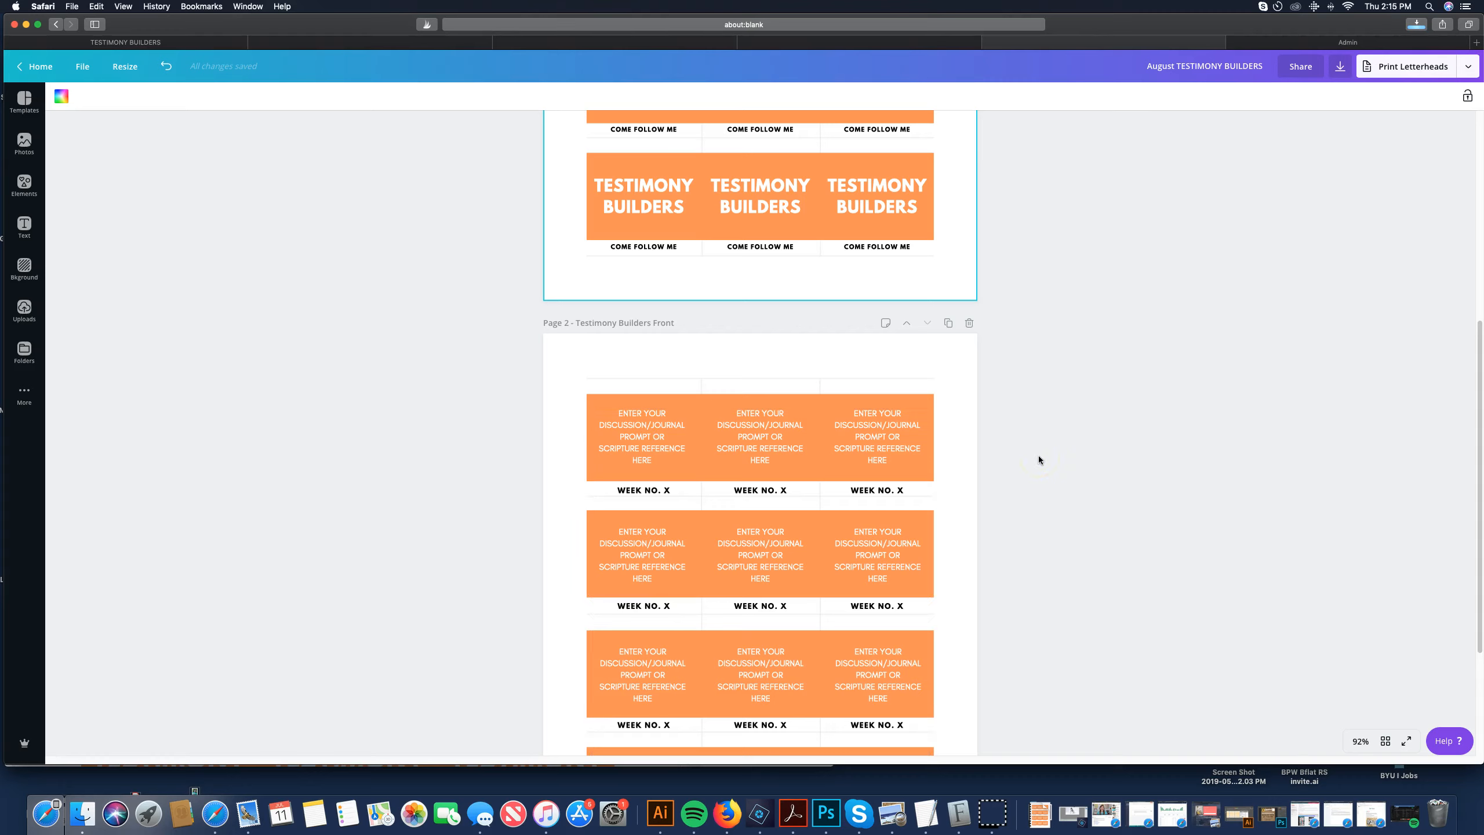
Replace the first card's prompt text on the Testimony Builders Front page with "type in your own prompts here"
{"action": "scroll", "coordinate": [1039, 460], "scroll_direction": "up", "scroll_amount": 3}
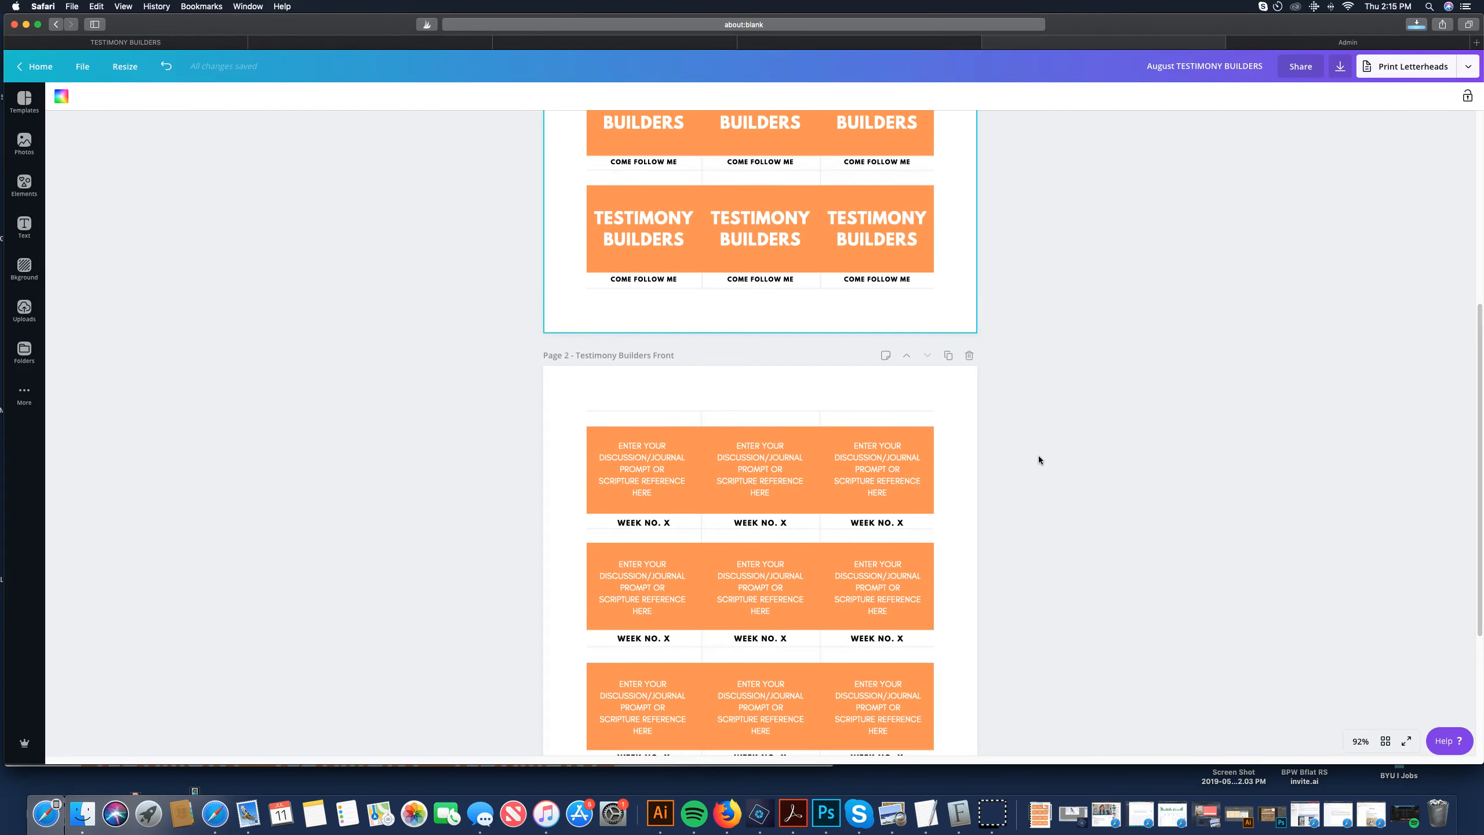
{"action": "scroll", "coordinate": [1039, 460], "scroll_direction": "down", "scroll_amount": 5}
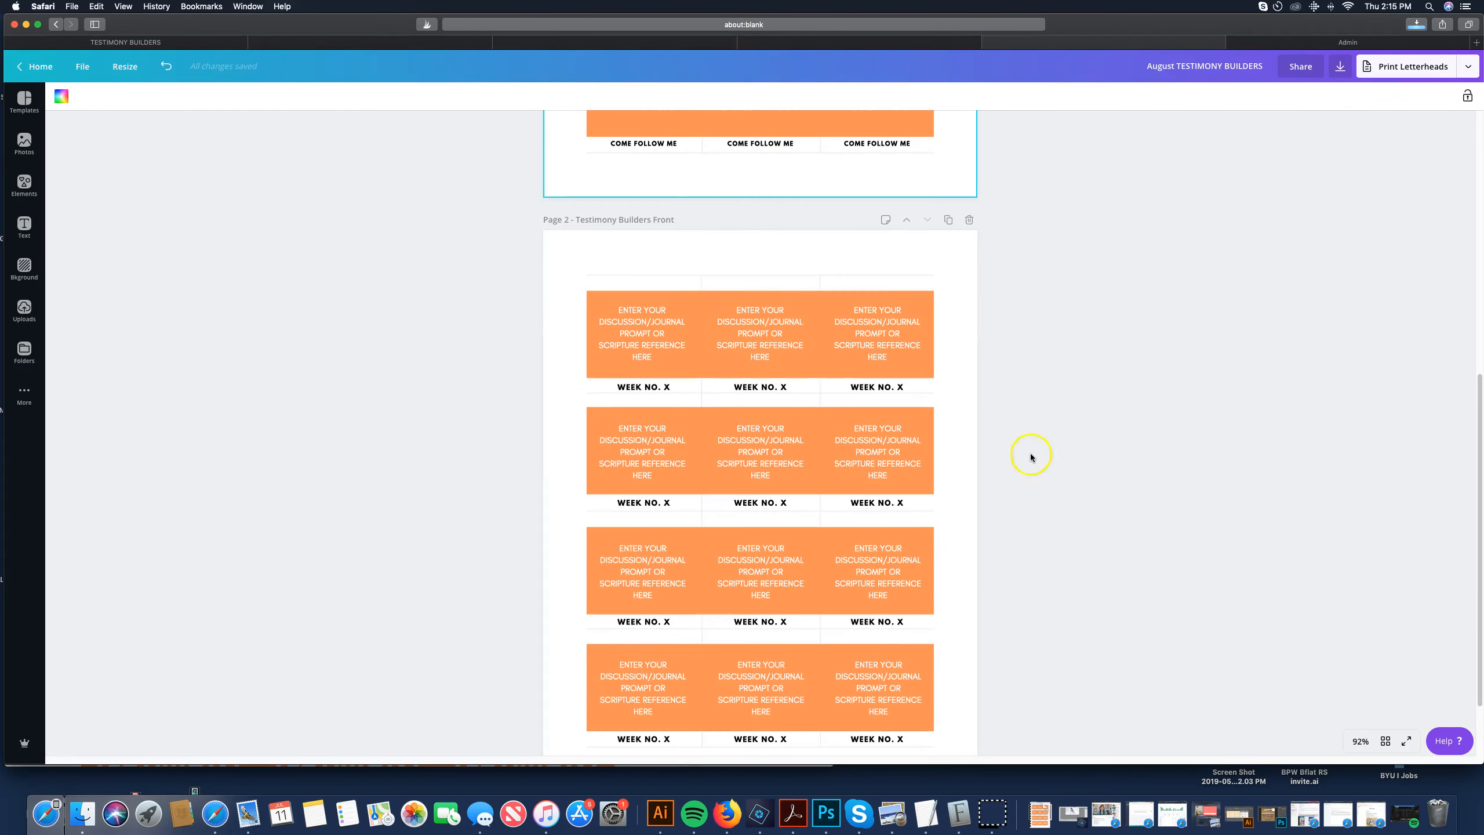
{"action": "left_click", "coordinate": [629, 313]}
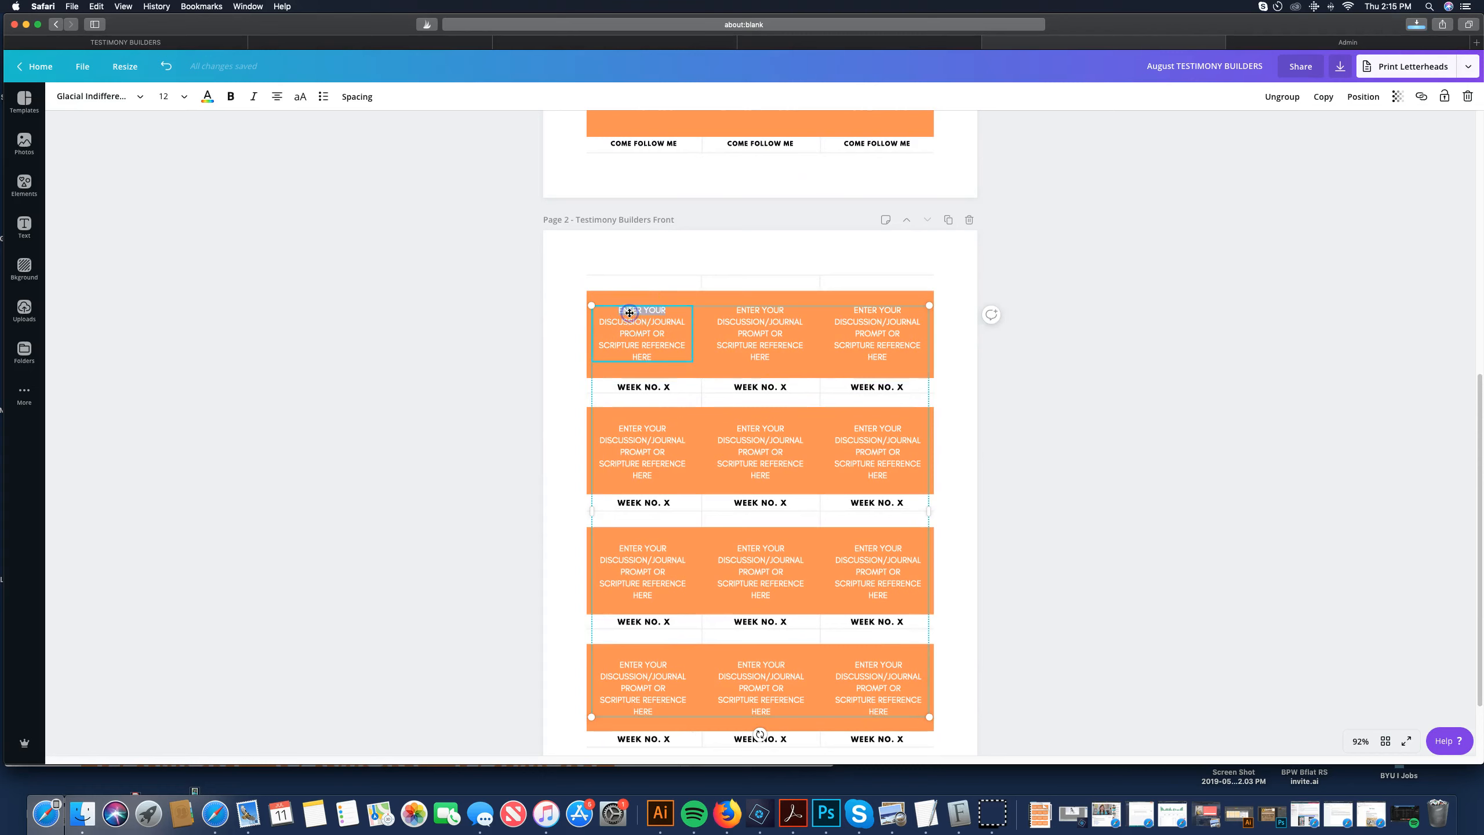
{"action": "double_click", "coordinate": [631, 311]}
{"action": "left_click_drag", "start_coordinate": [632, 311], "coordinate": [662, 357]}
{"action": "left_click", "coordinate": [656, 330]}
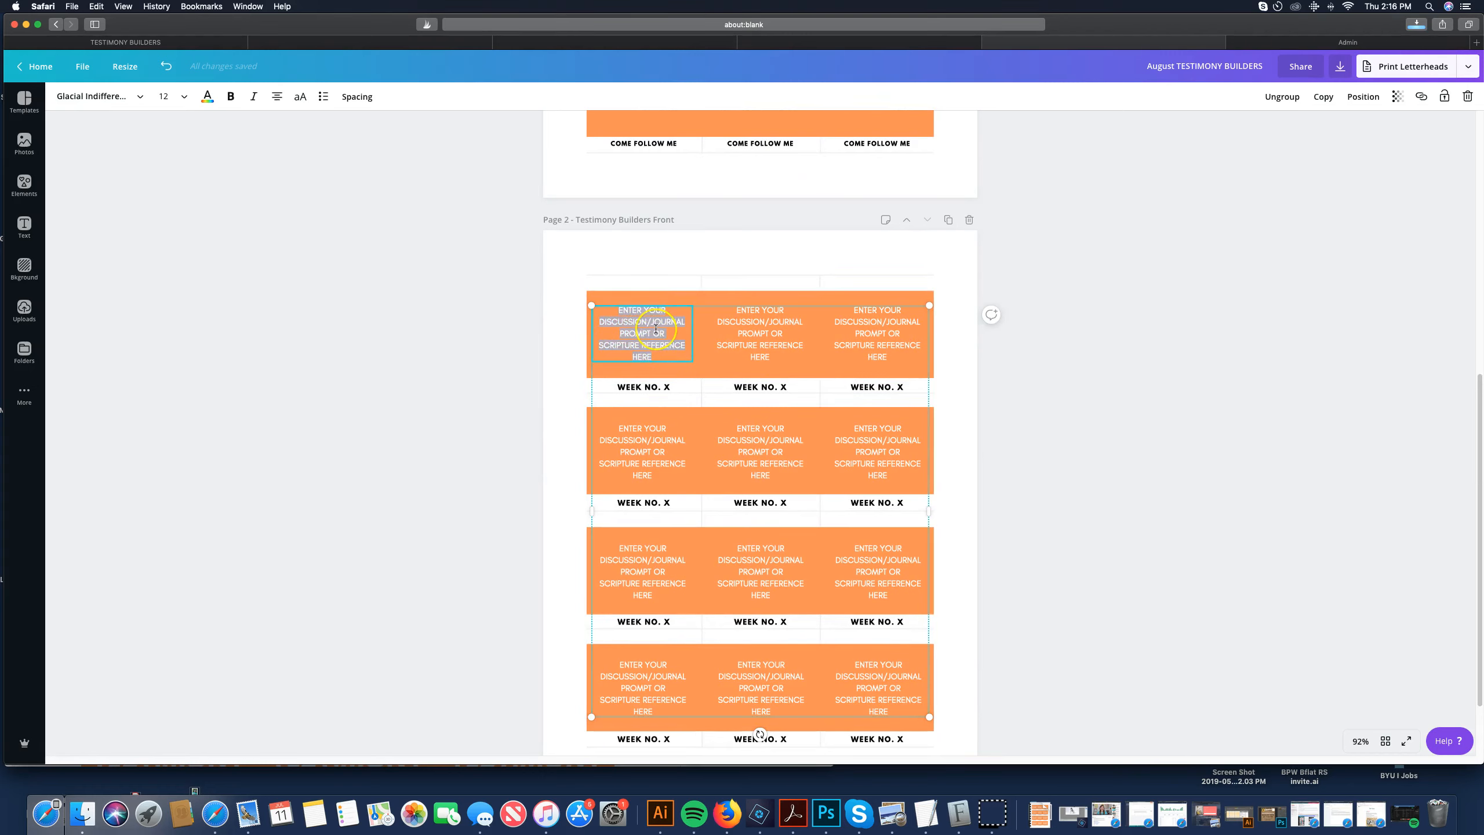
{"action": "key", "text": "BackSpace"}
{"action": "type", "text": "type"}
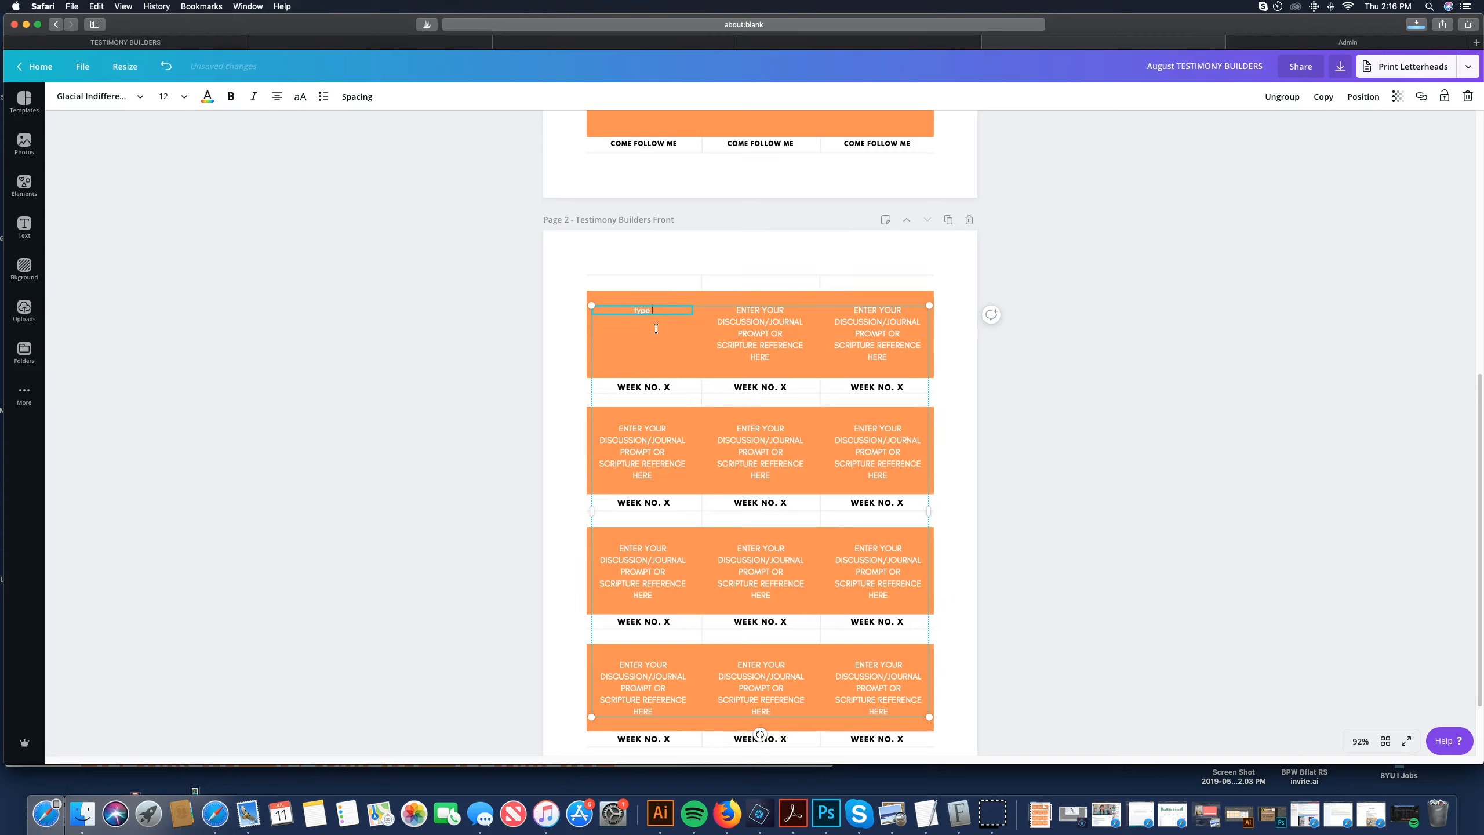
{"action": "type", "text": " in your own prompts here"}
{"action": "left_click", "coordinate": [647, 320]}
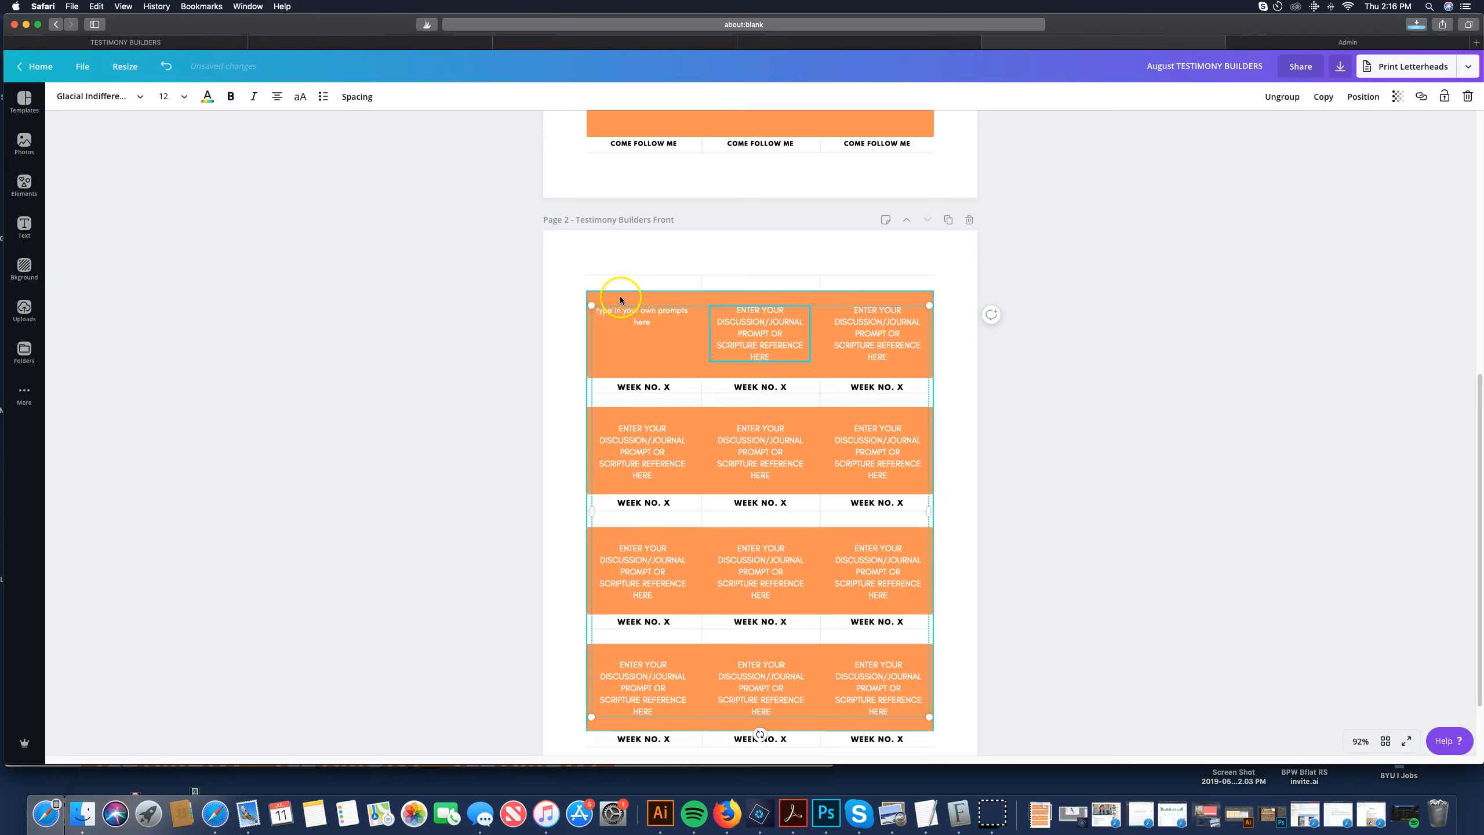
Recolor the first card's custom prompt text on the front page to black (#000000) and deselect it
{"action": "left_click", "coordinate": [628, 307]}
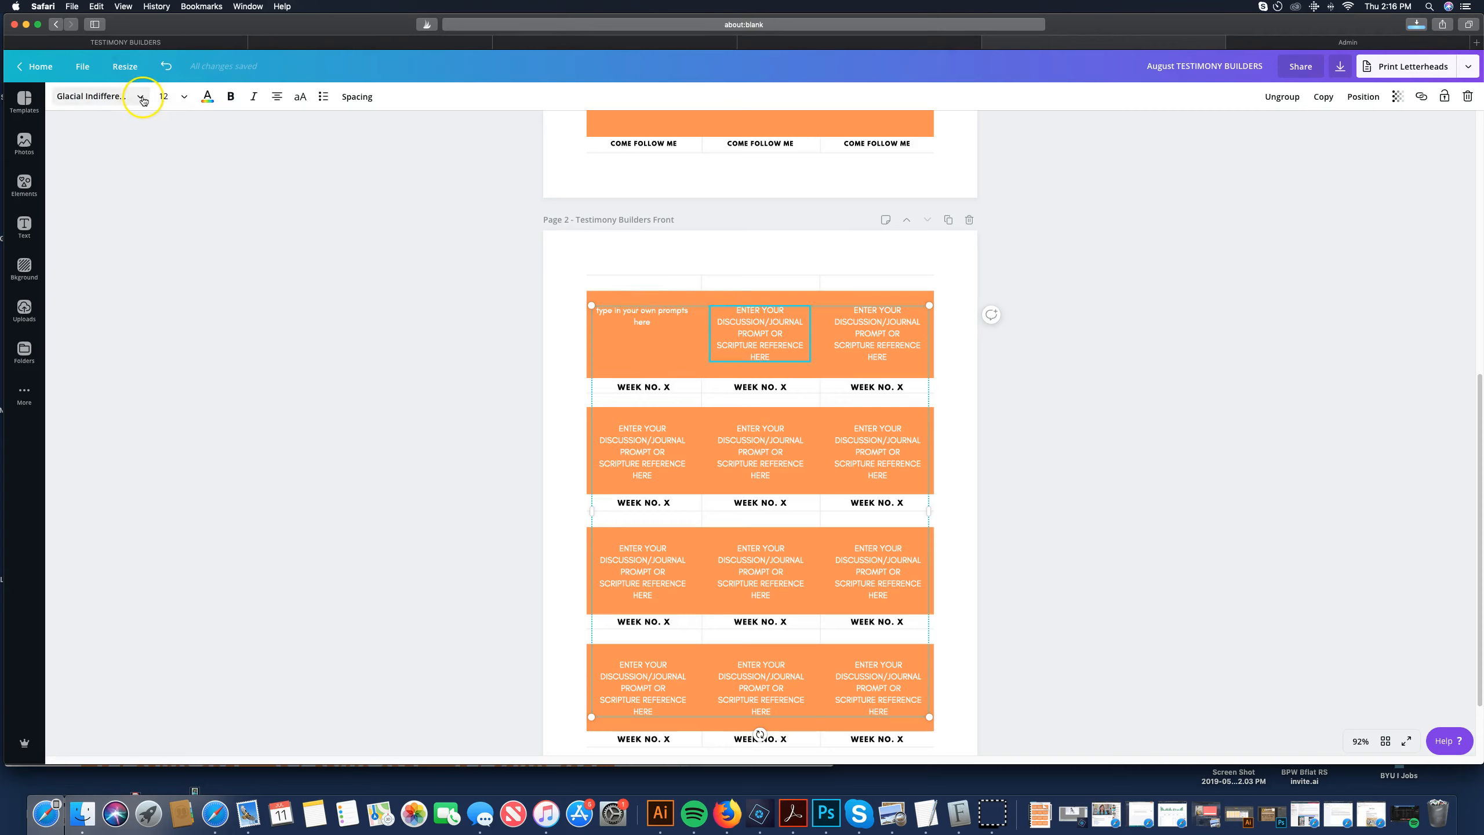
{"action": "left_click", "coordinate": [642, 320]}
{"action": "left_click", "coordinate": [641, 319]}
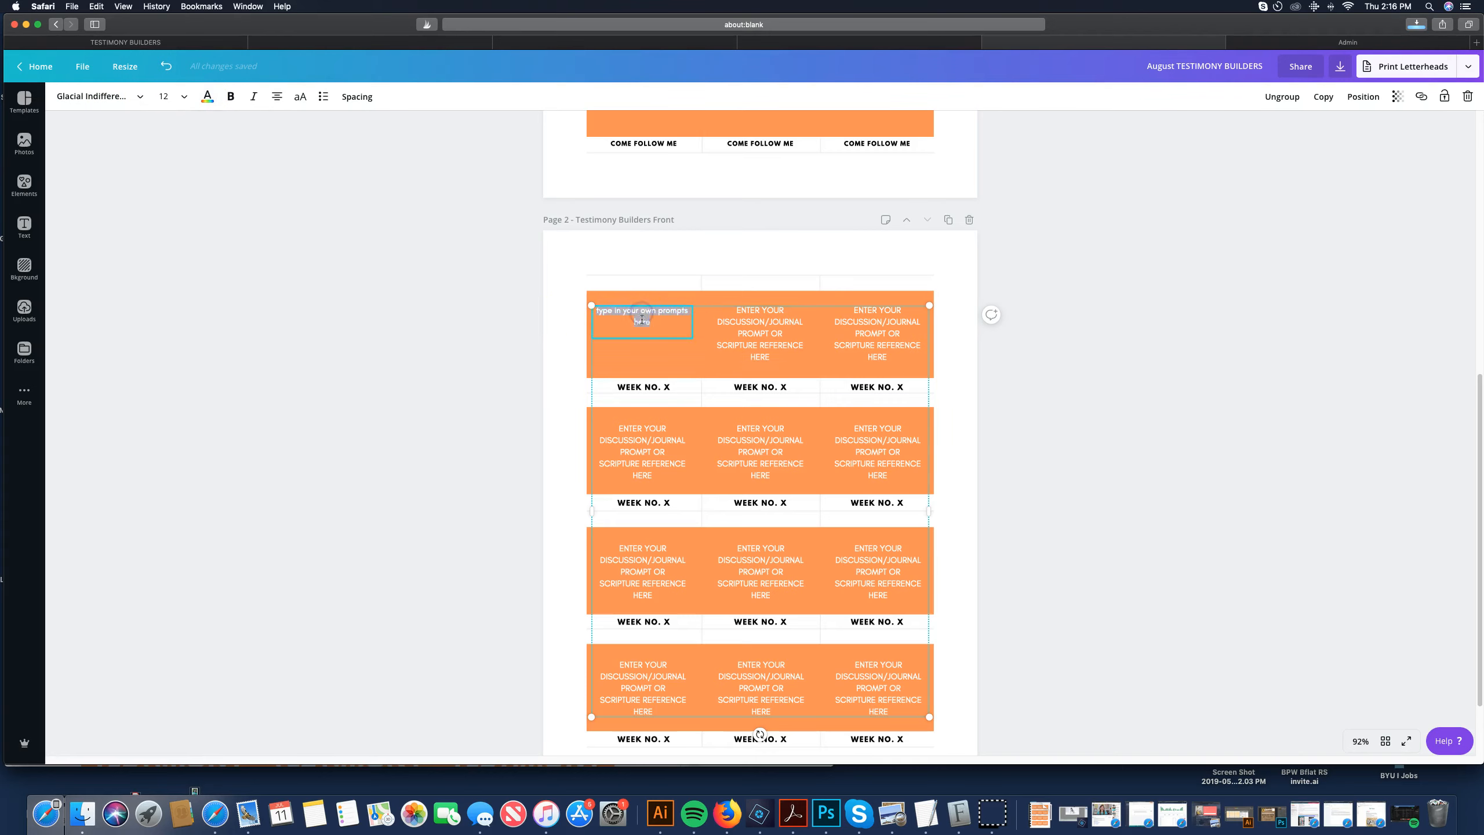
{"action": "left_click", "coordinate": [643, 319]}
{"action": "left_click", "coordinate": [209, 96]}
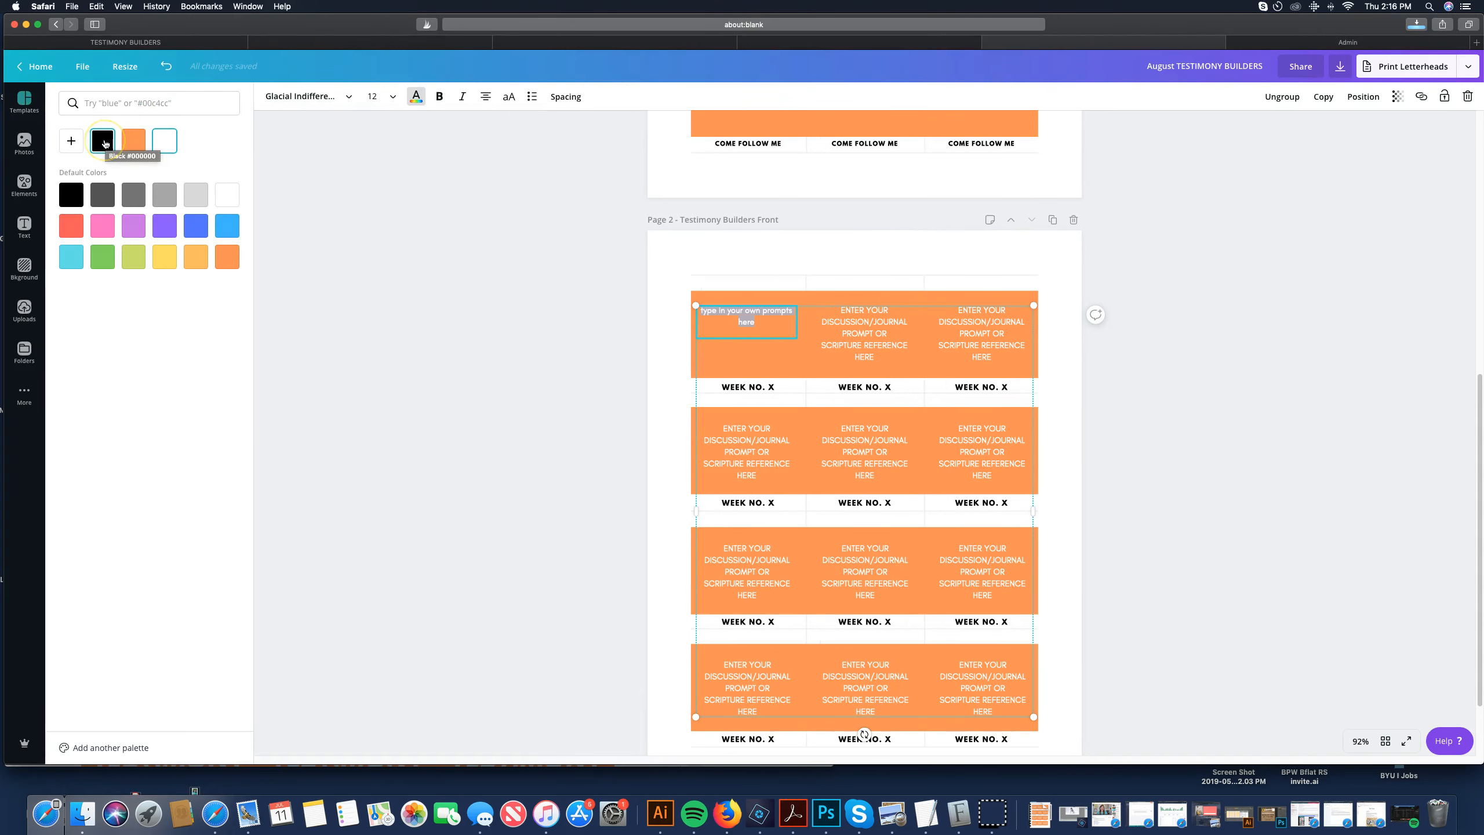
{"action": "left_click", "coordinate": [103, 142]}
{"action": "left_click", "coordinate": [659, 258]}
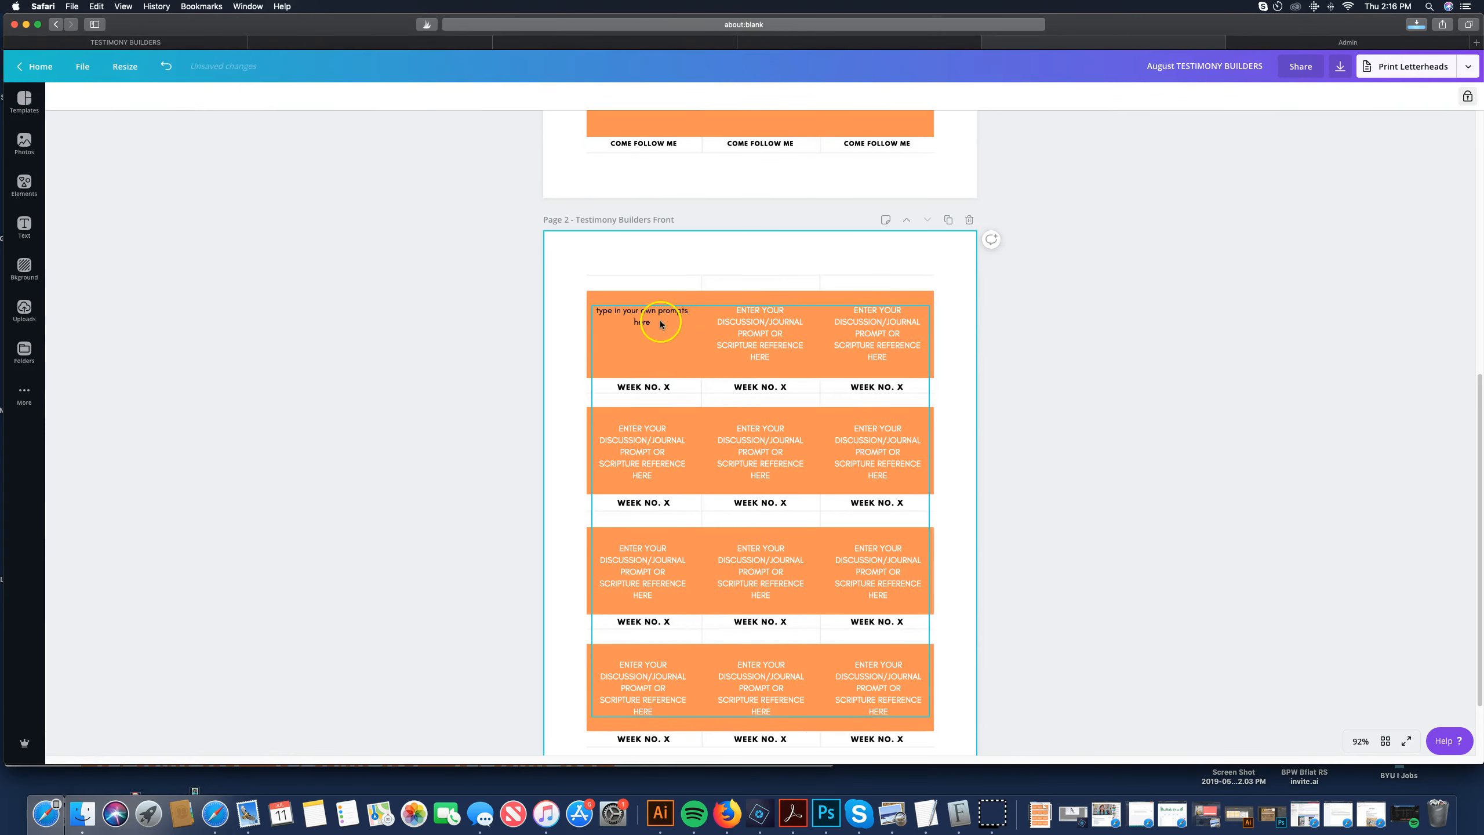
{"action": "left_click", "coordinate": [693, 268]}
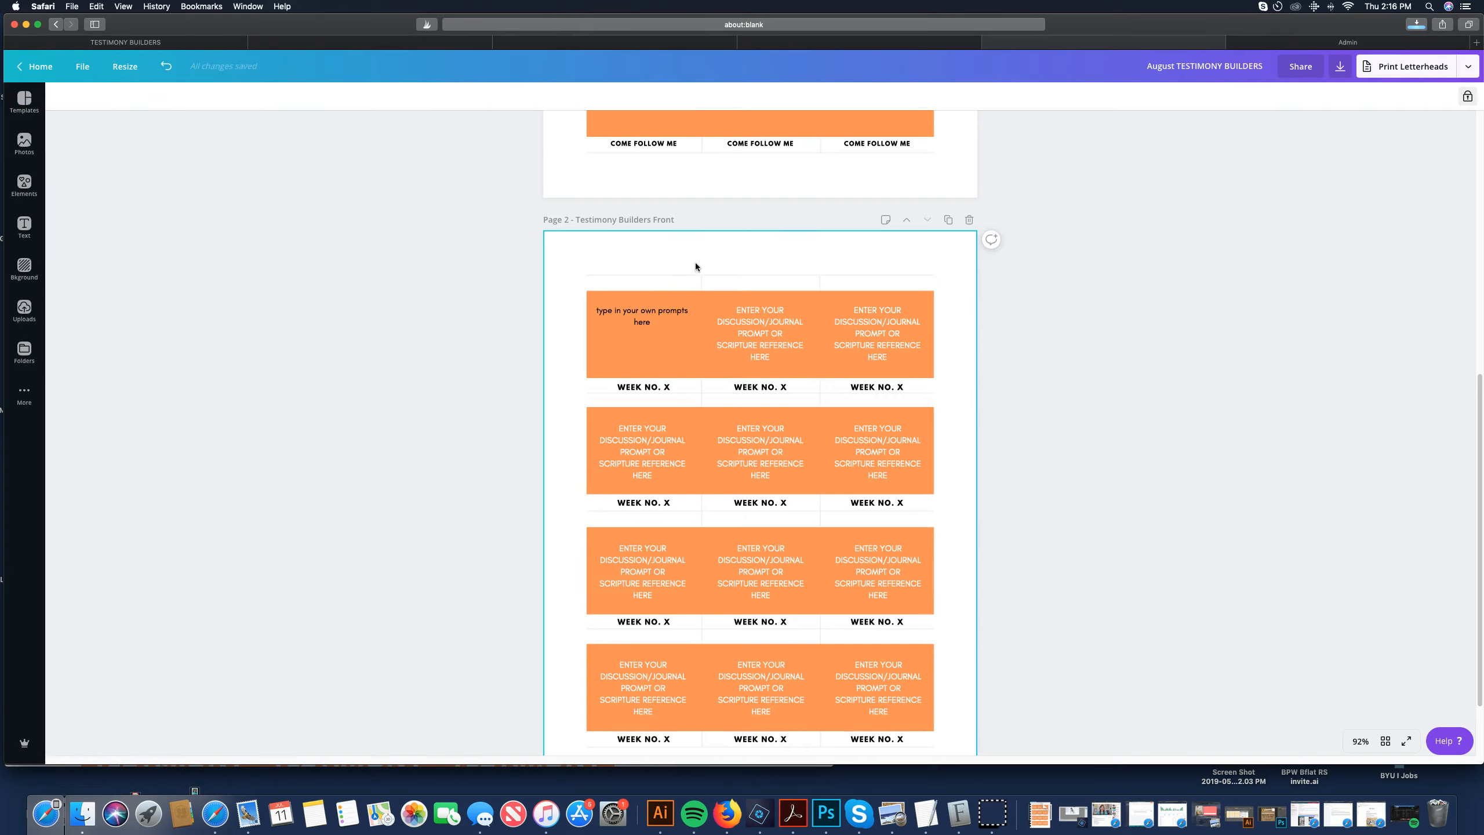
Duplicate the Testimony Builders Back page
{"action": "scroll", "coordinate": [696, 266], "scroll_direction": "up", "scroll_amount": 10}
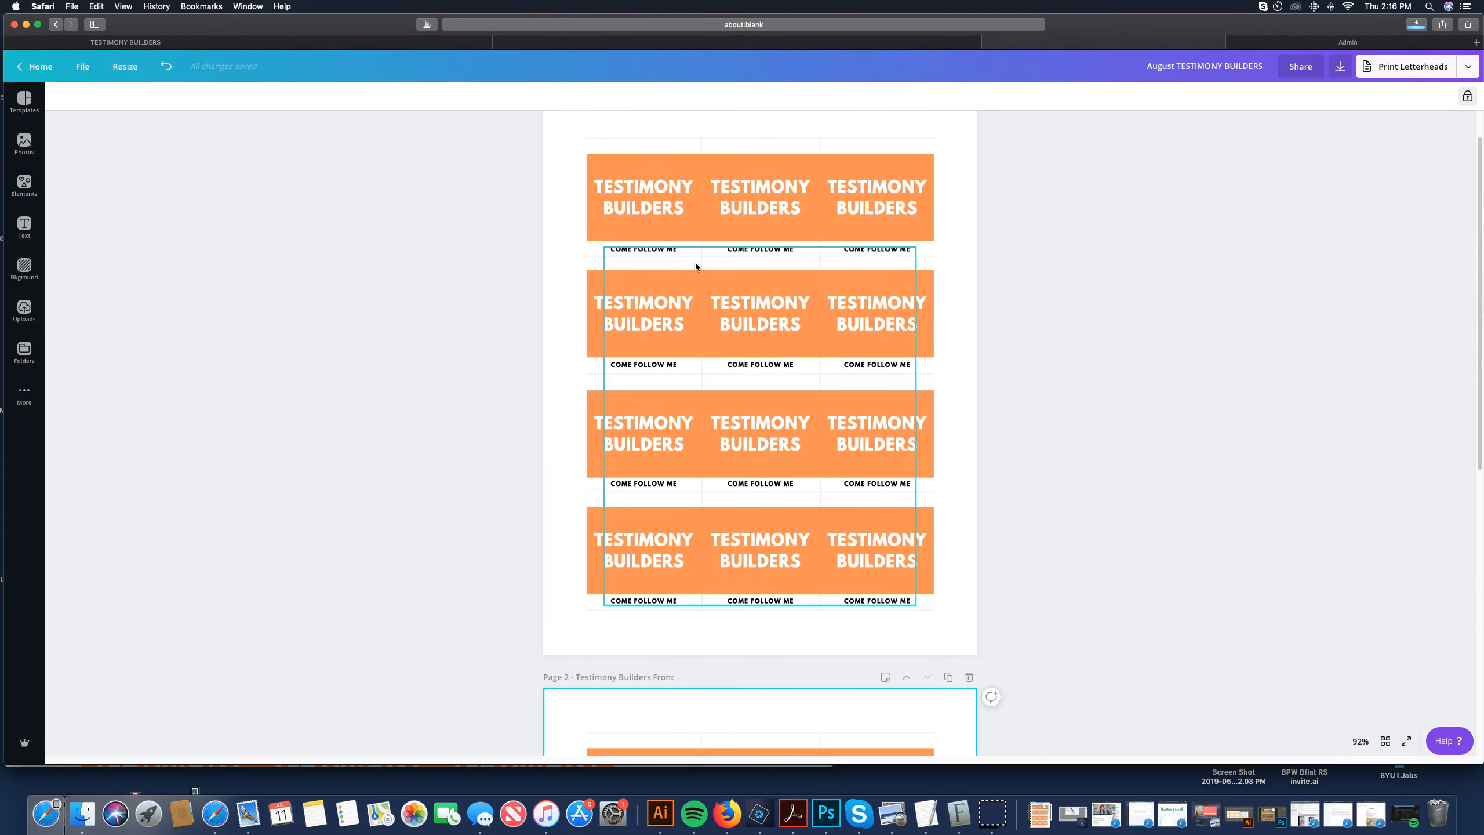
{"action": "left_click", "coordinate": [834, 538]}
{"action": "scroll", "coordinate": [837, 427], "scroll_direction": "up", "scroll_amount": 1}
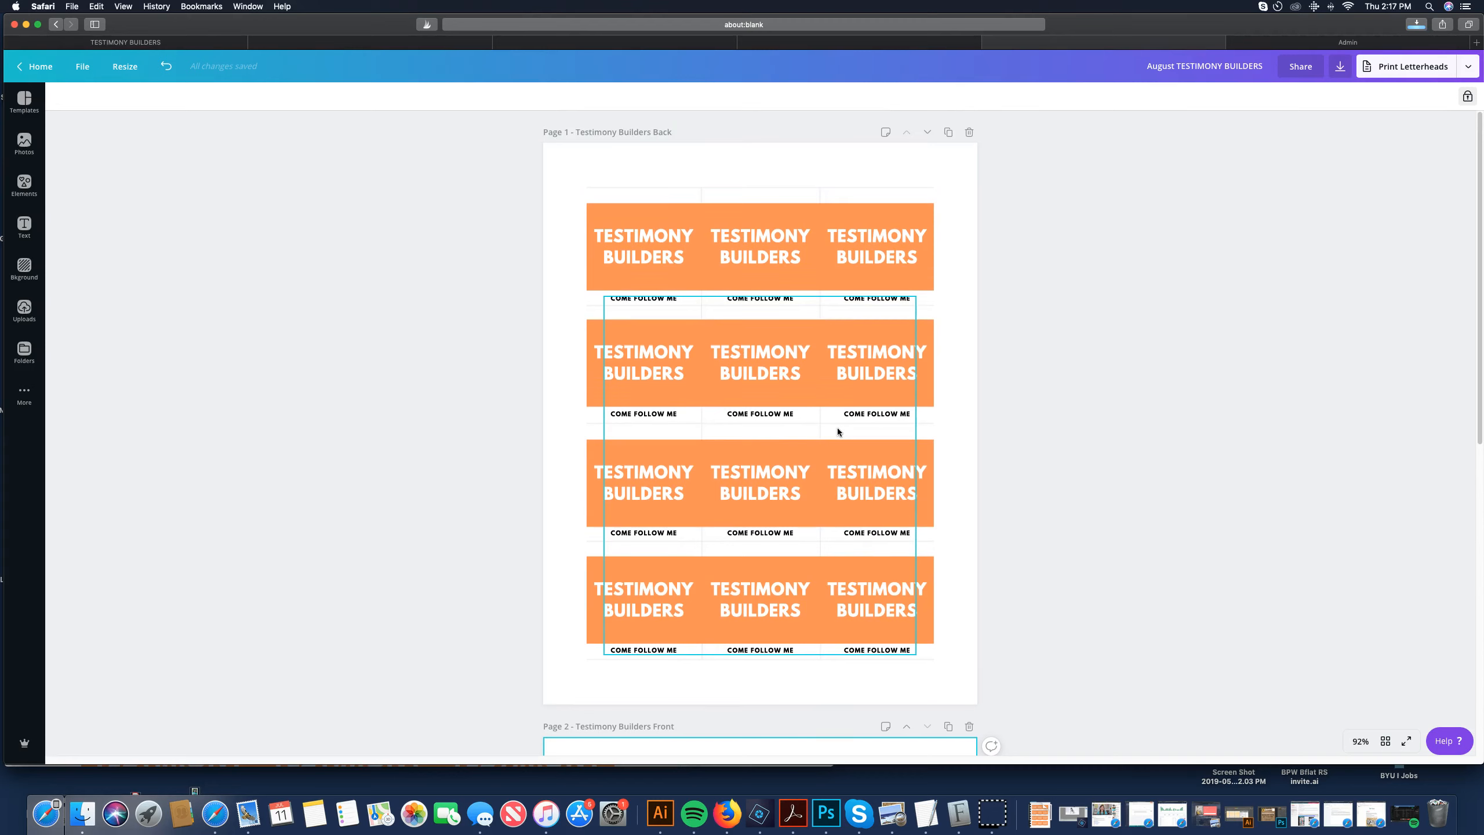
{"action": "left_click", "coordinate": [885, 199]}
{"action": "left_click", "coordinate": [938, 156]}
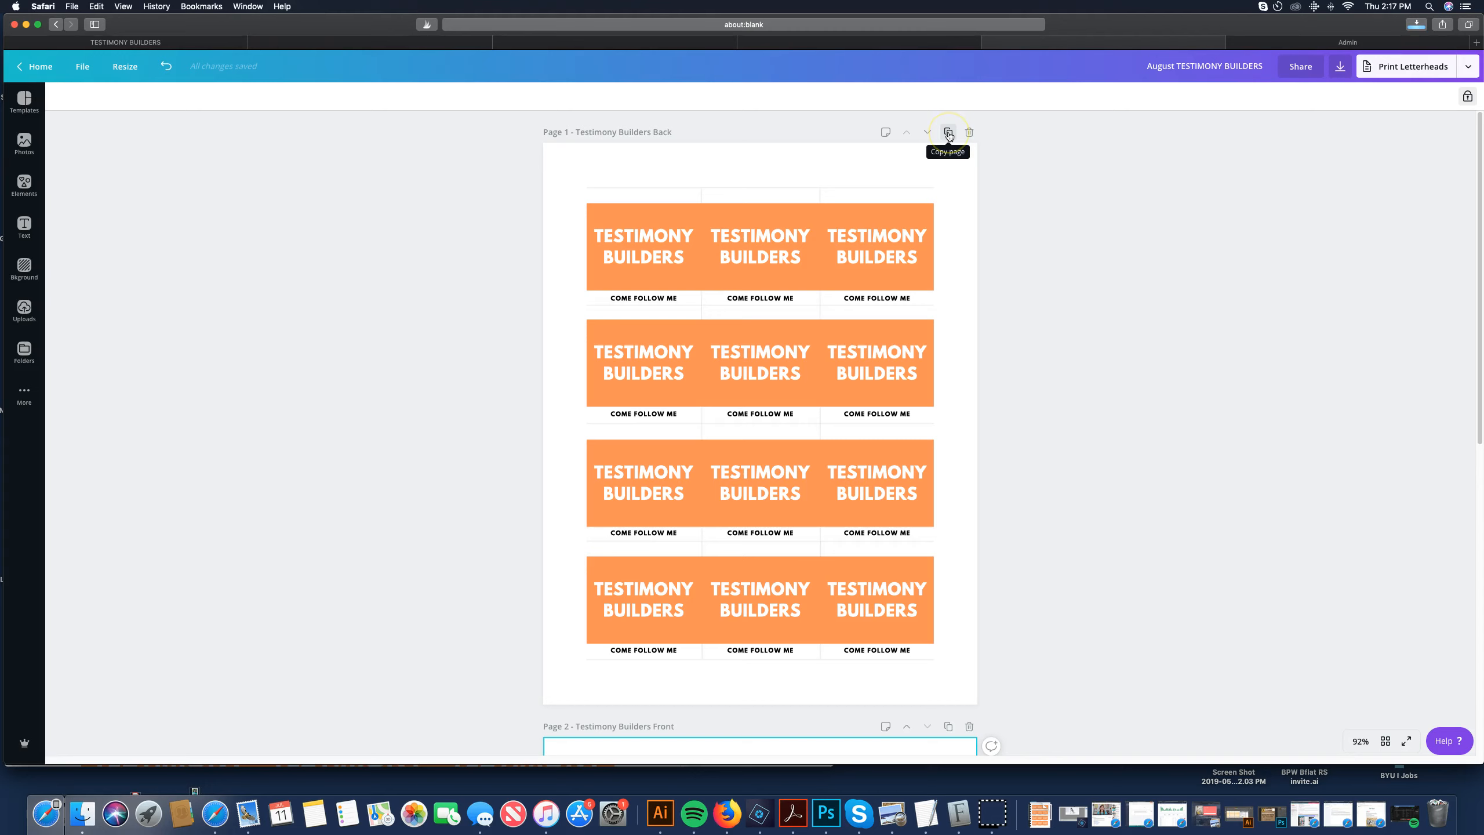
{"action": "left_click", "coordinate": [948, 133]}
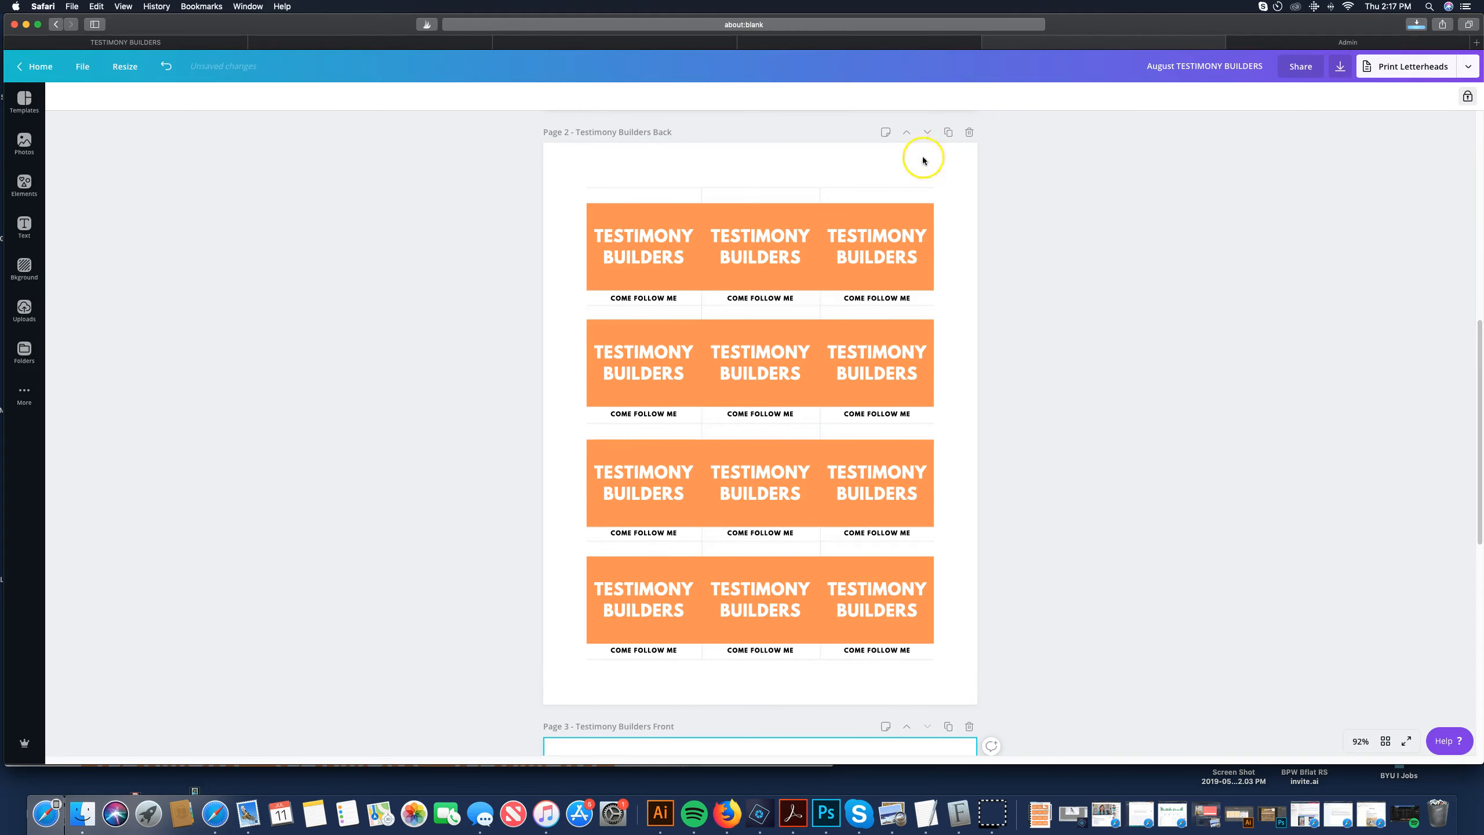
{"action": "scroll", "coordinate": [868, 228], "scroll_direction": "up", "scroll_amount": 10}
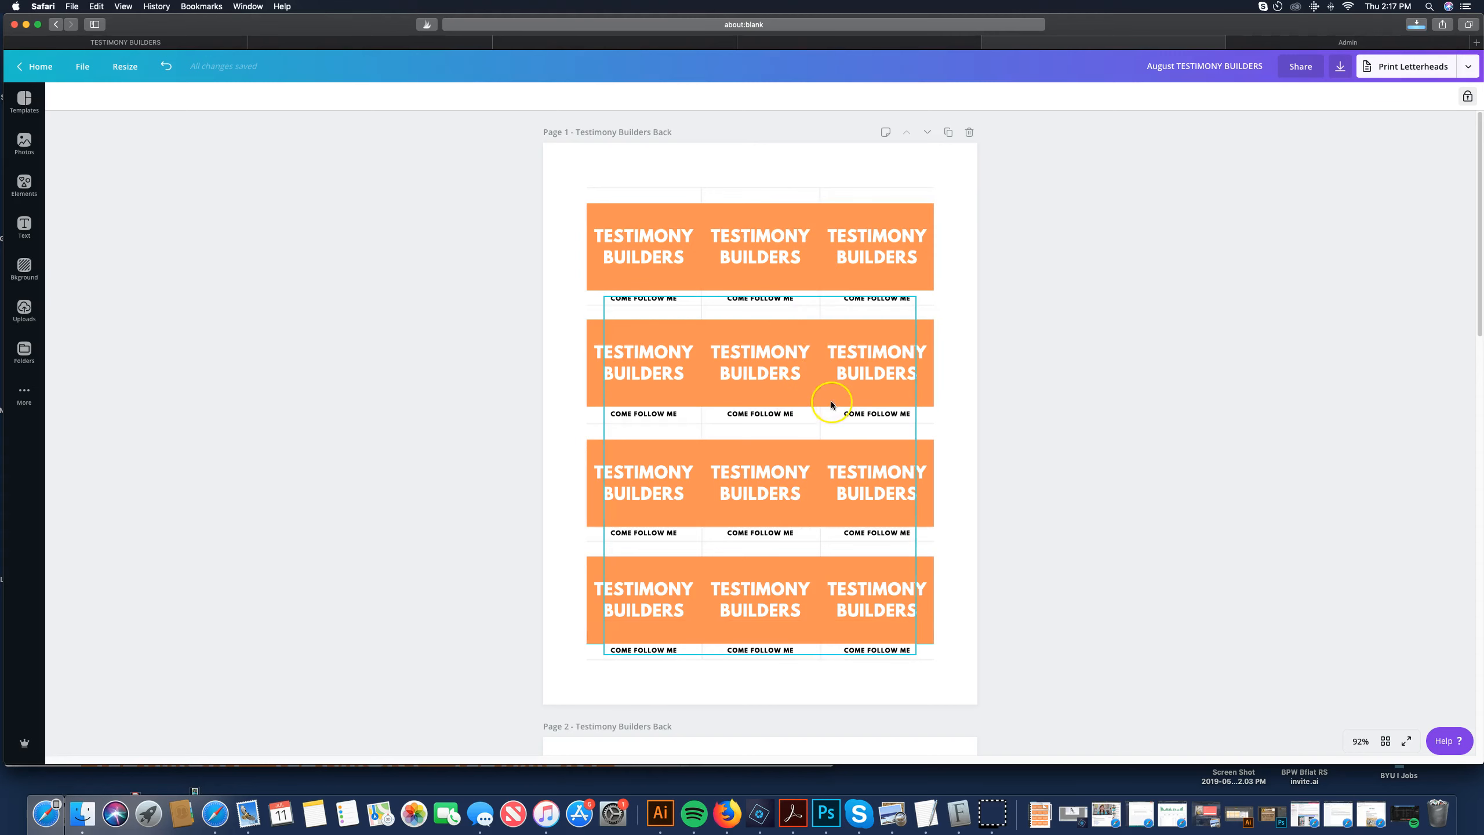
Move the duplicated Testimony Builders Back page below the front page and check the page order
{"action": "scroll", "coordinate": [866, 392], "scroll_direction": "down", "scroll_amount": 3}
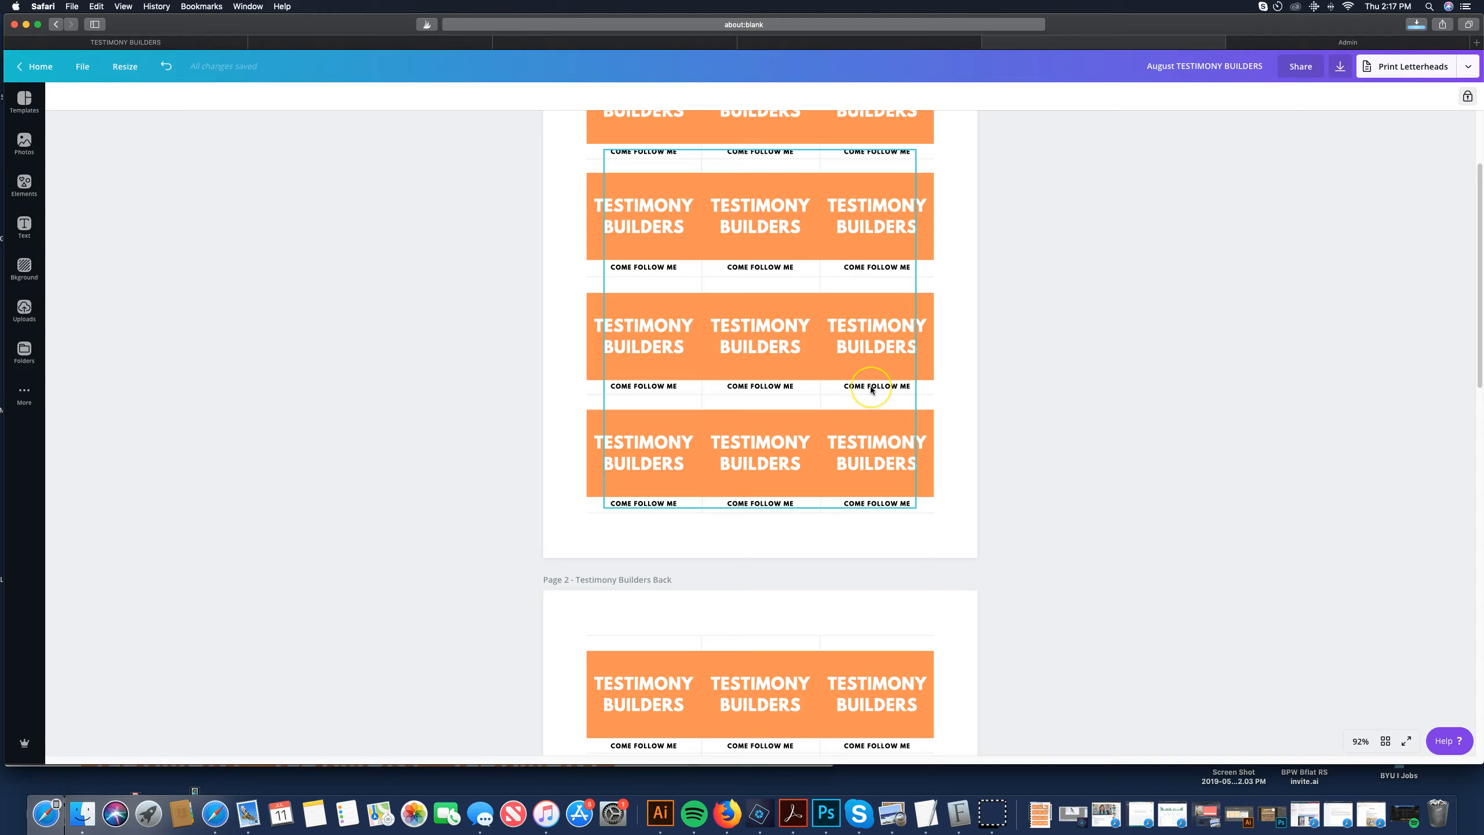
{"action": "left_click", "coordinate": [730, 521]}
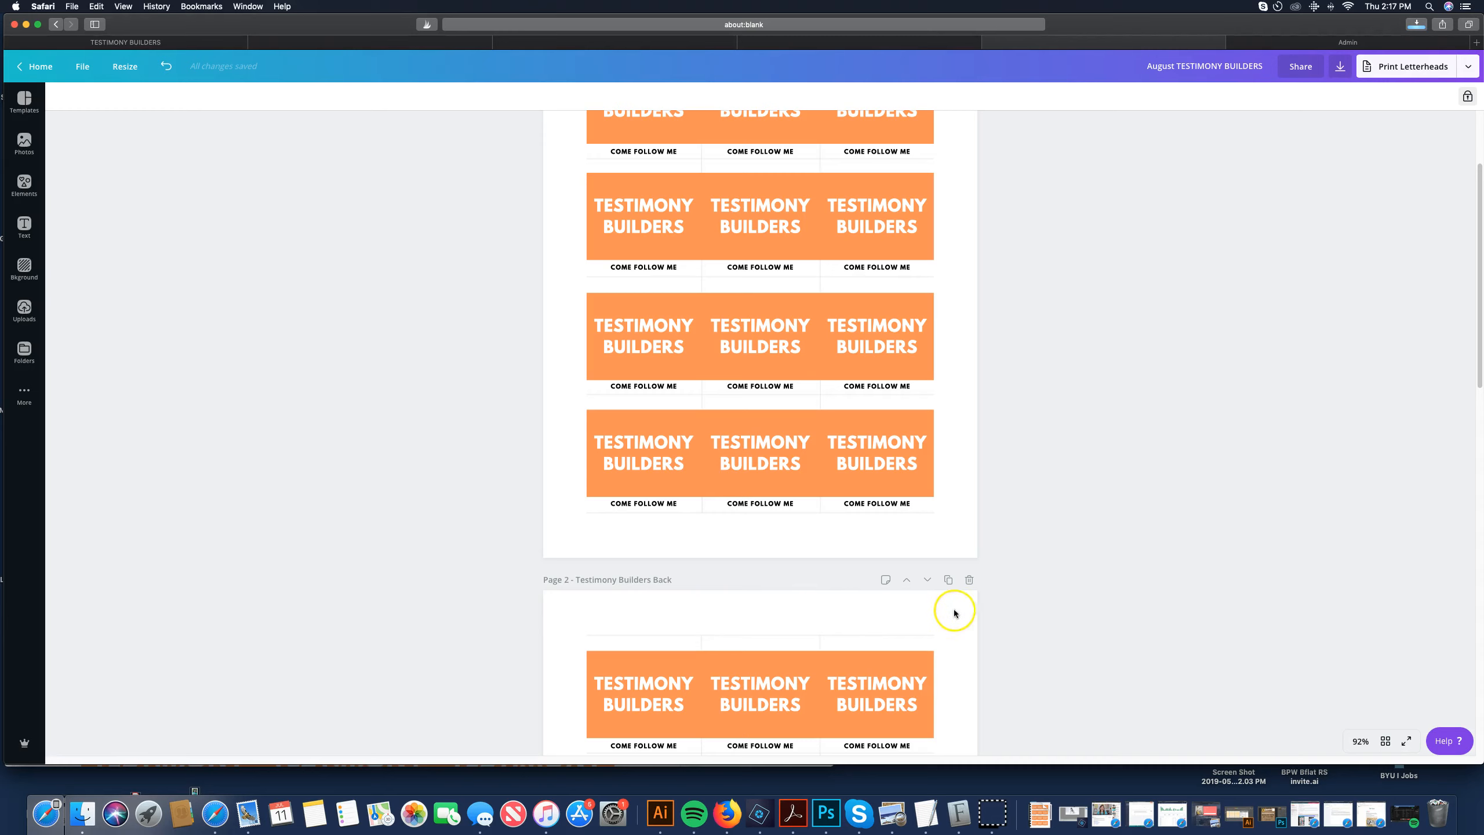
{"action": "scroll", "coordinate": [950, 608], "scroll_direction": "down", "scroll_amount": 3}
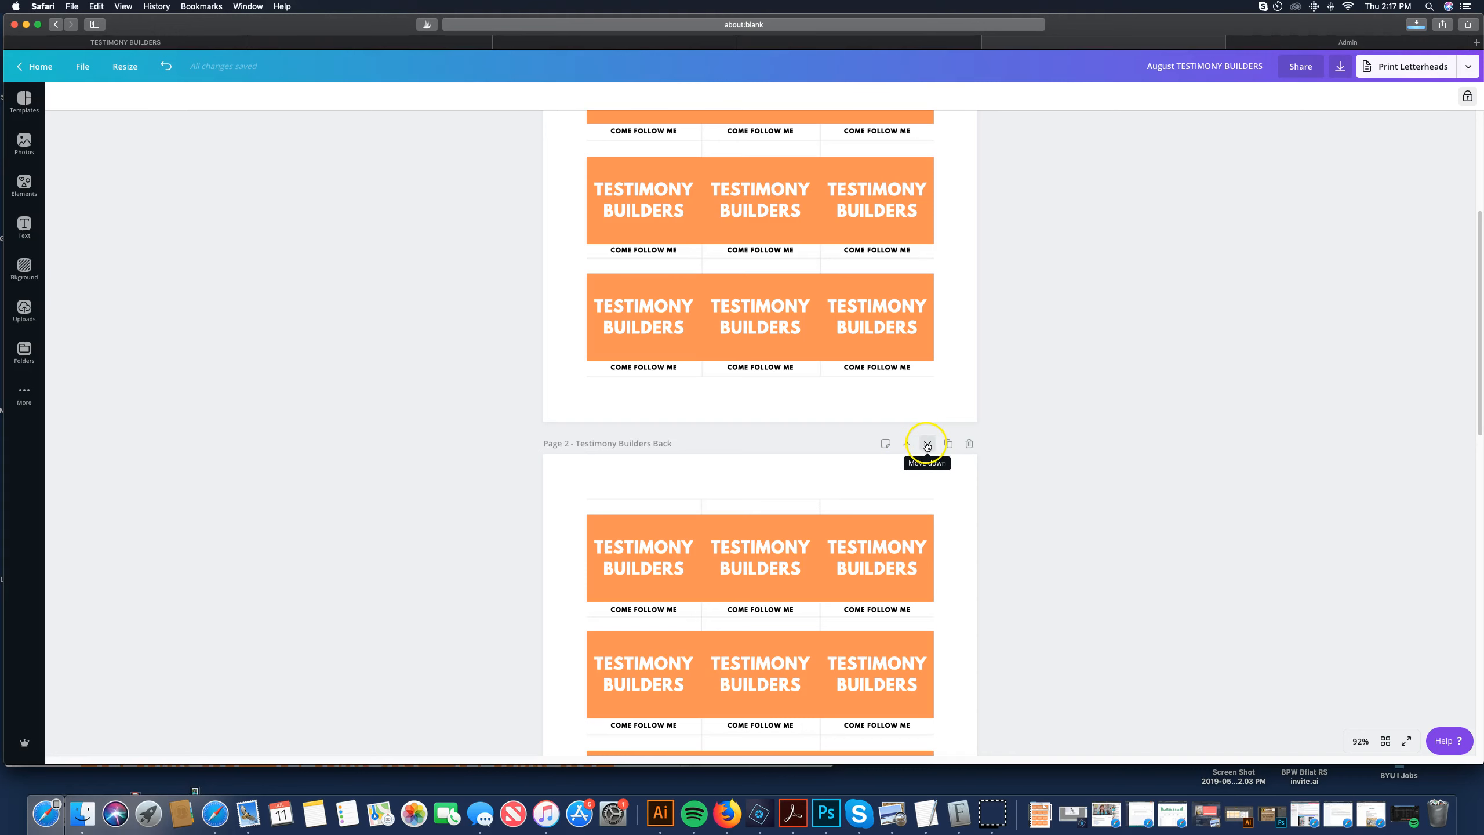
{"action": "left_click", "coordinate": [926, 446]}
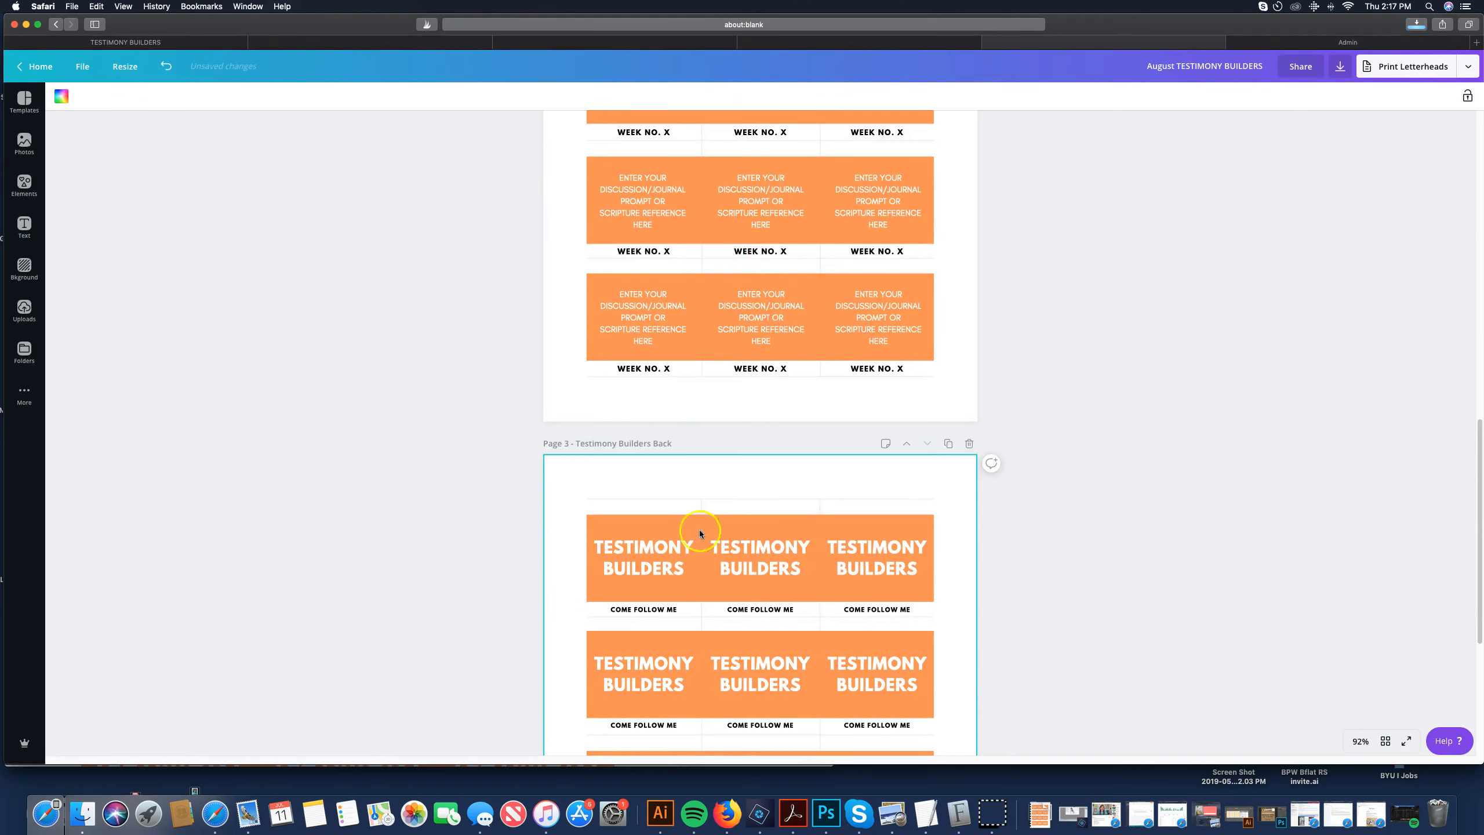
{"action": "key", "text": "super+z"}
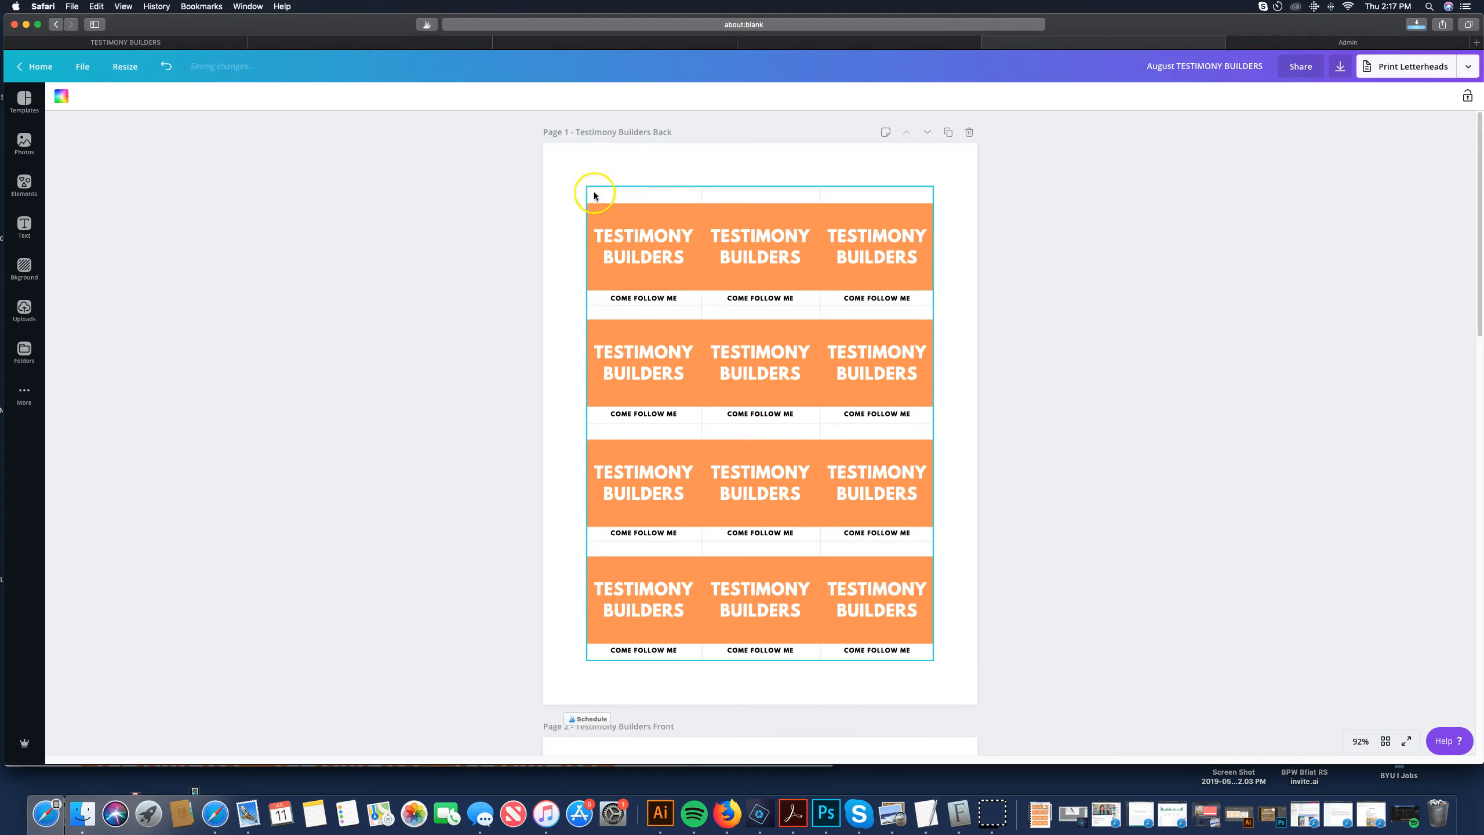
{"action": "scroll", "coordinate": [771, 411], "scroll_direction": "down", "scroll_amount": 3}
{"action": "scroll", "coordinate": [772, 411], "scroll_direction": "down", "scroll_amount": 6}
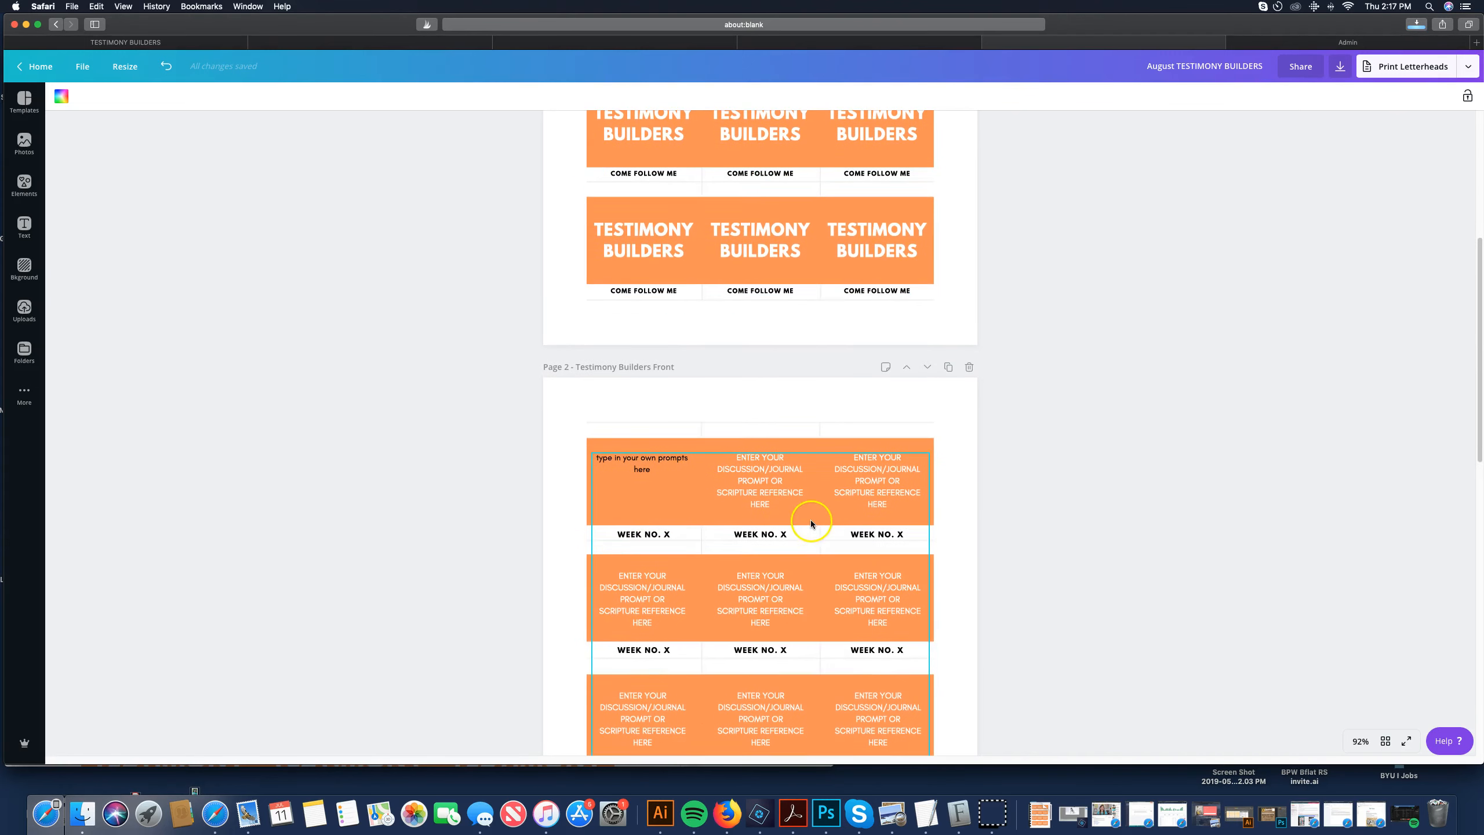
{"action": "scroll", "coordinate": [777, 520], "scroll_direction": "down", "scroll_amount": 11}
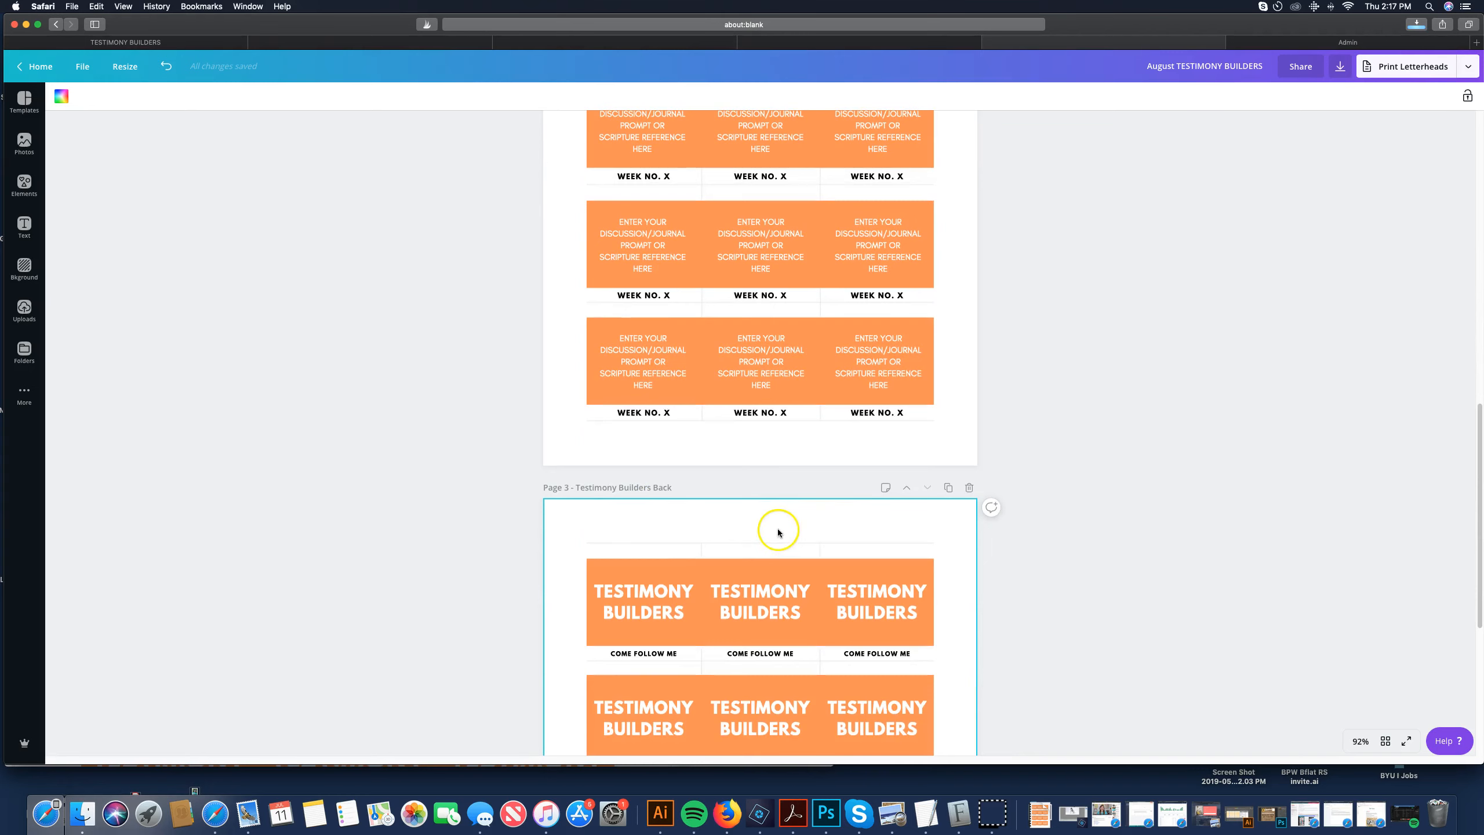
{"action": "scroll", "coordinate": [763, 531], "scroll_direction": "down", "scroll_amount": 8}
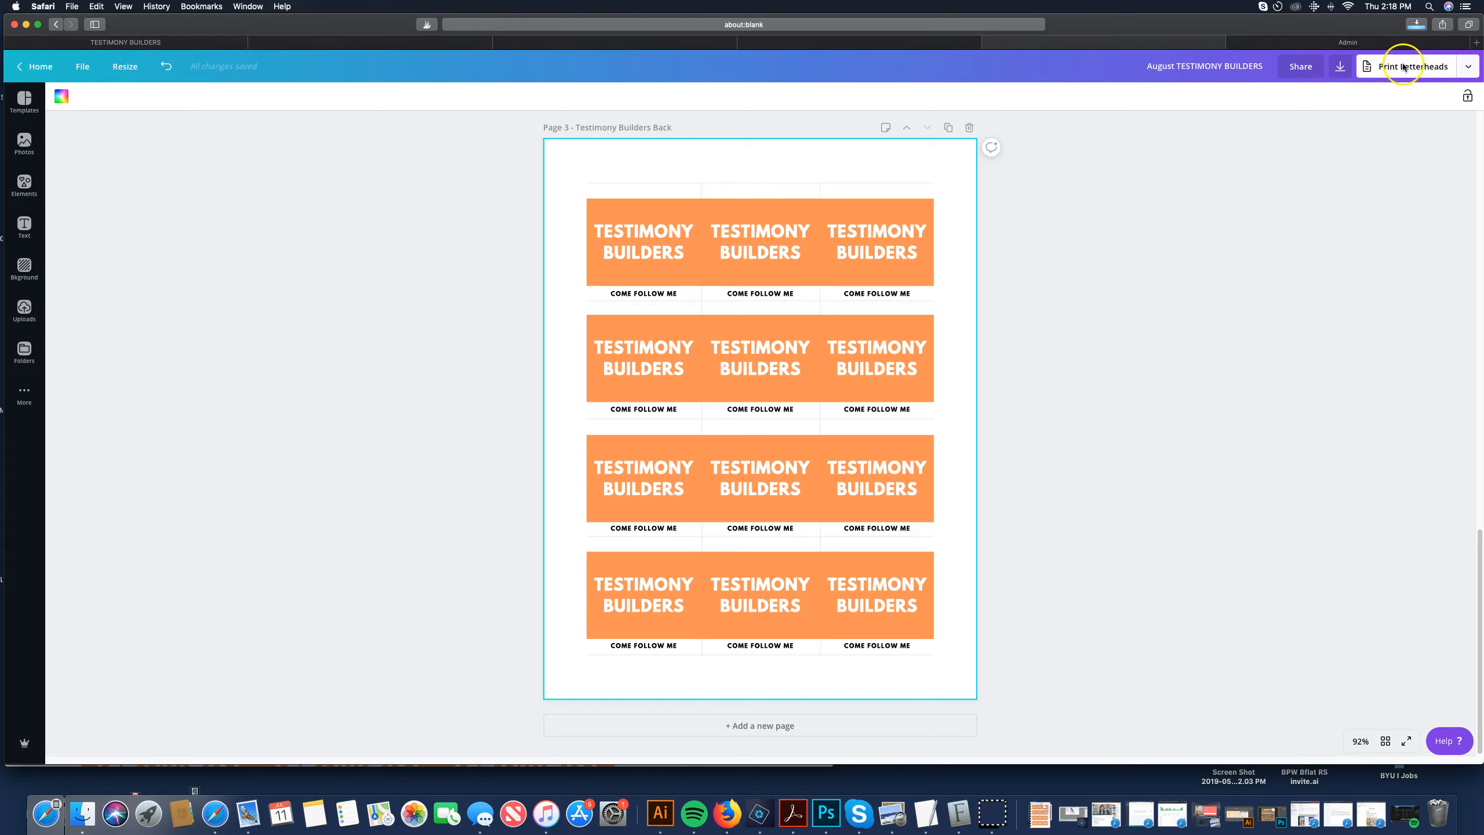
Download all 3 pages of the design as a PDF Print file without crop marks and bleed
{"action": "left_click", "coordinate": [1456, 66]}
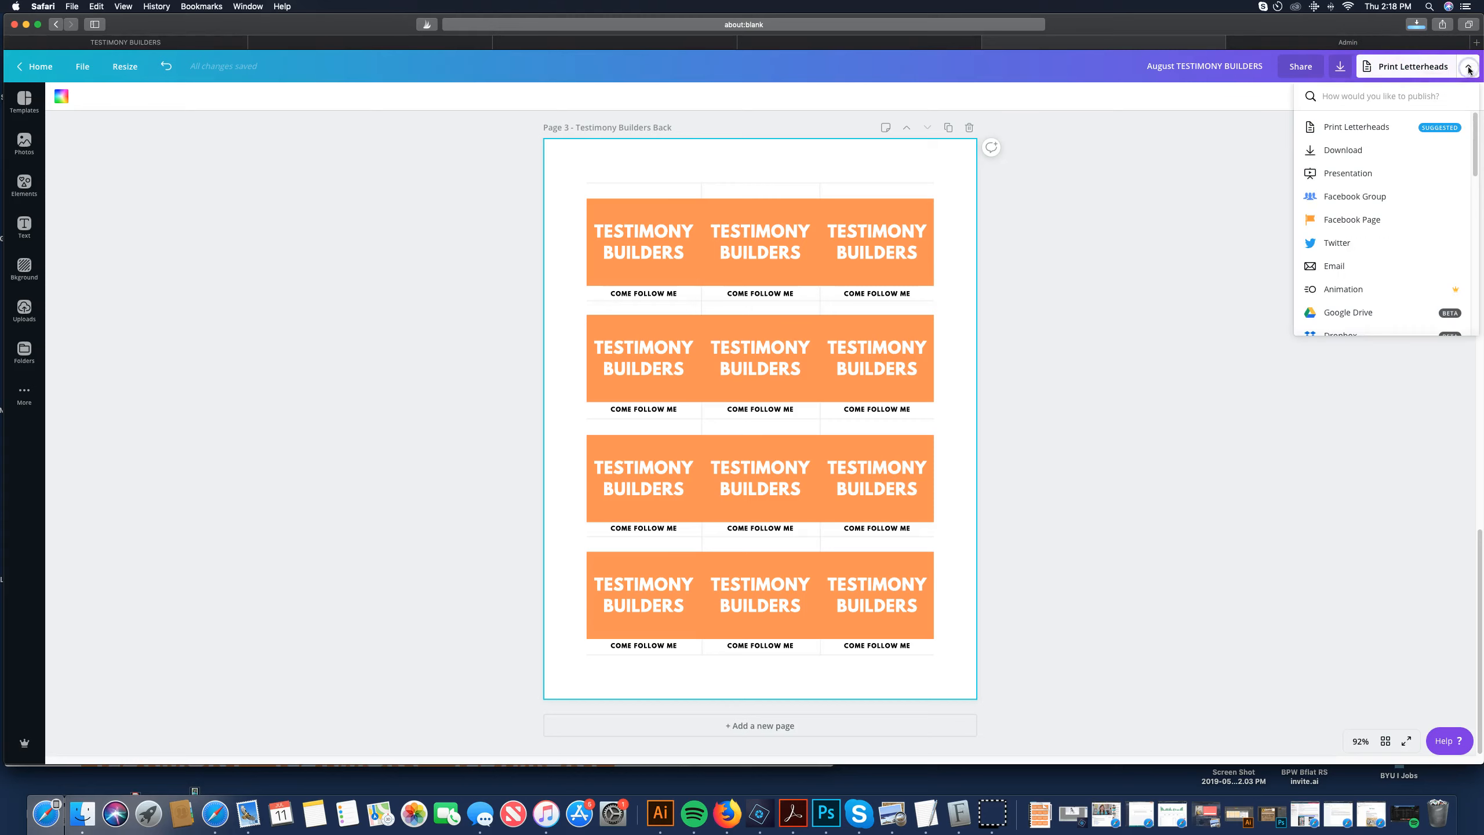
{"action": "left_click", "coordinate": [1342, 152]}
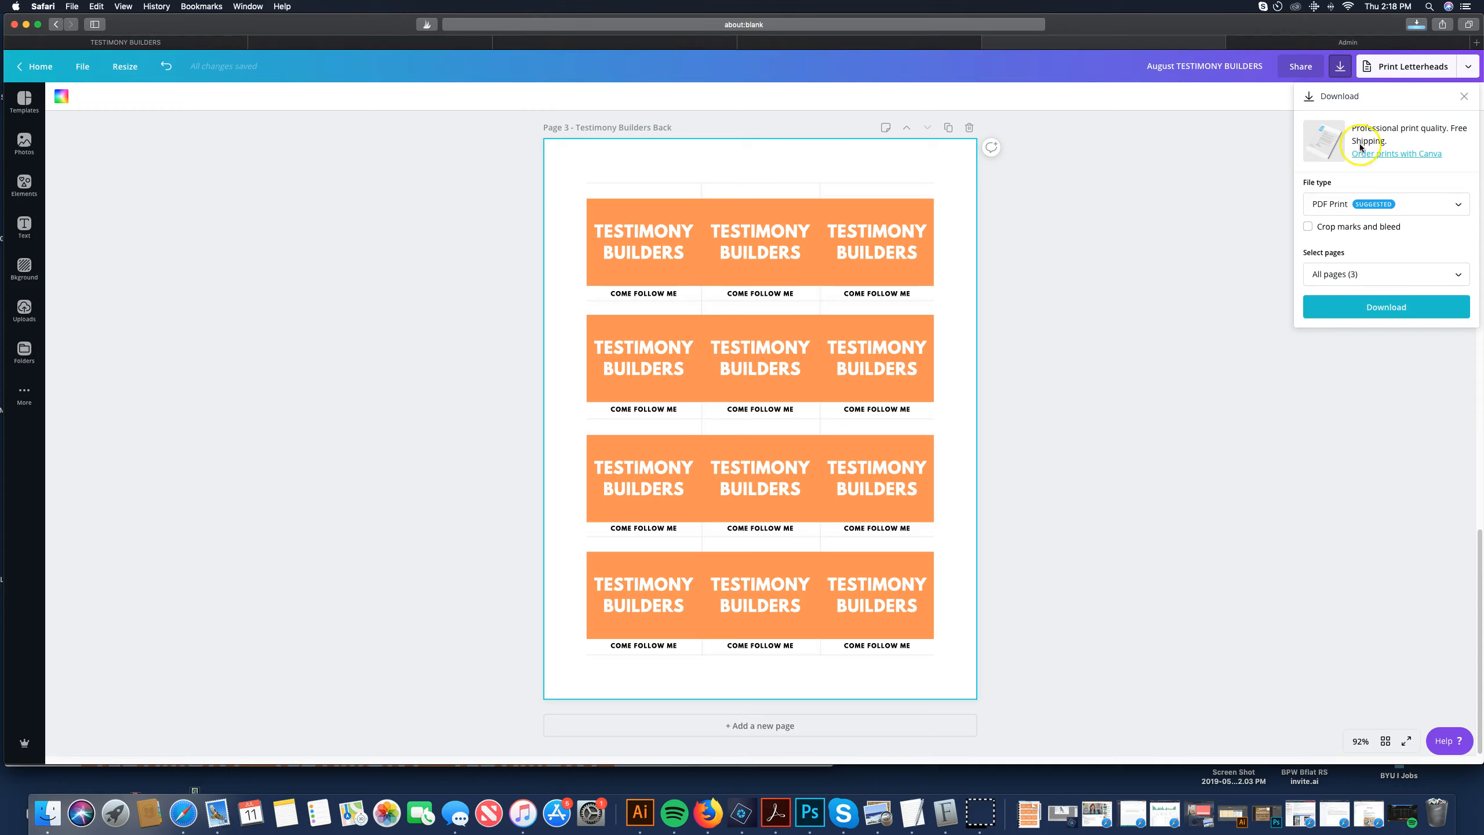
{"action": "left_click", "coordinate": [1457, 205]}
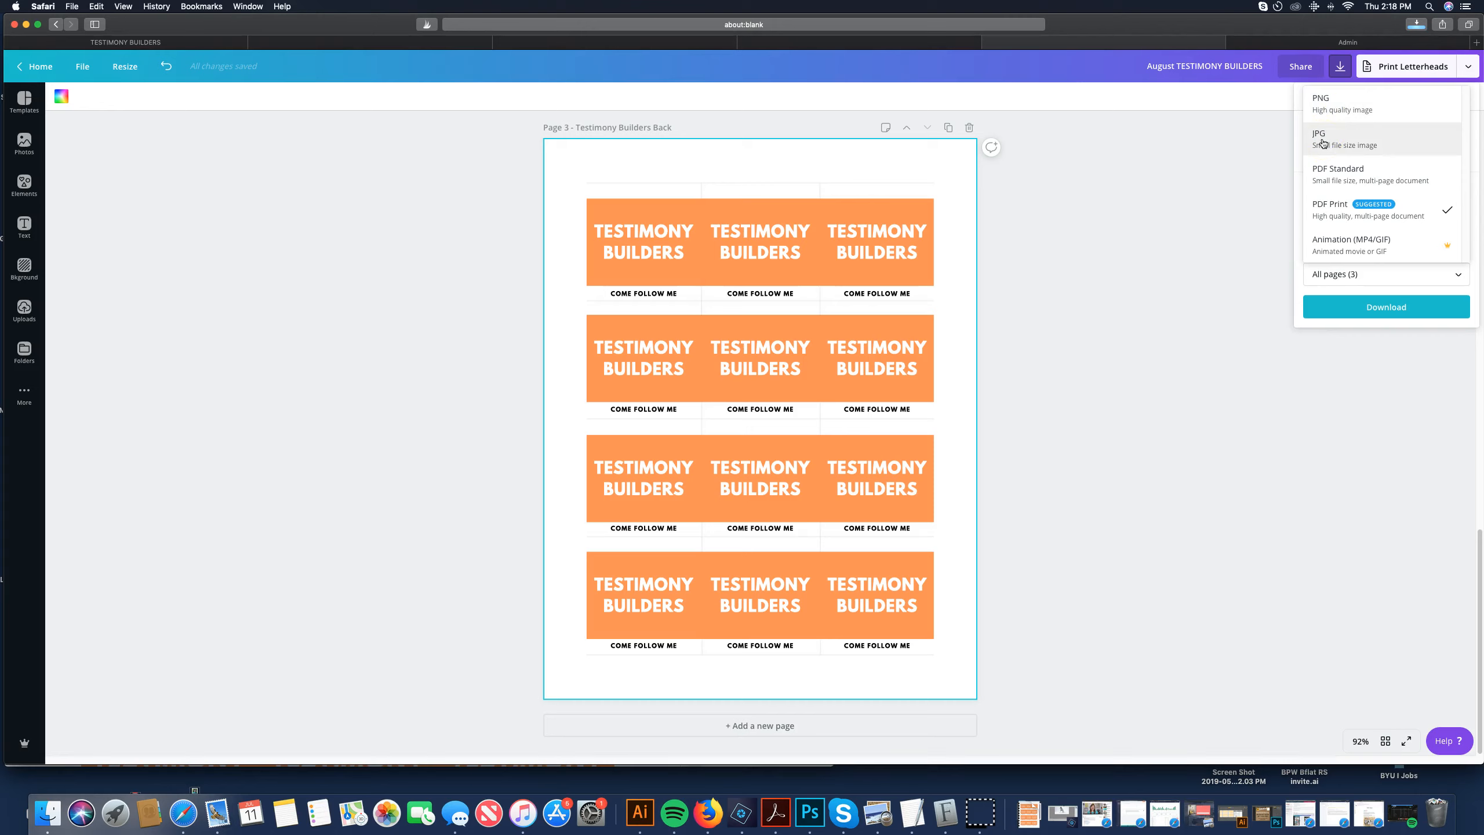
{"action": "left_click", "coordinate": [1338, 110]}
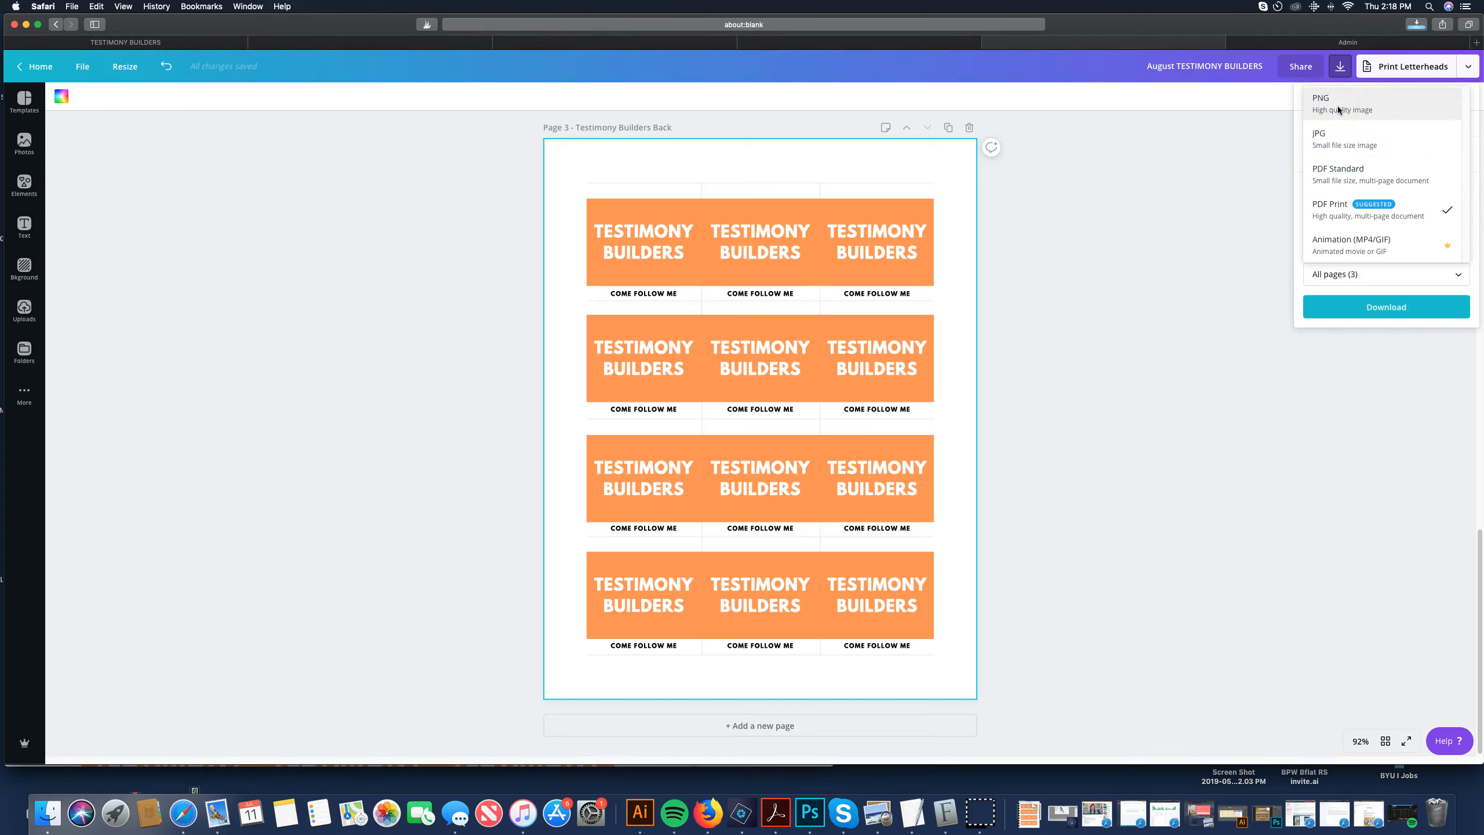
{"action": "left_click", "coordinate": [1341, 173]}
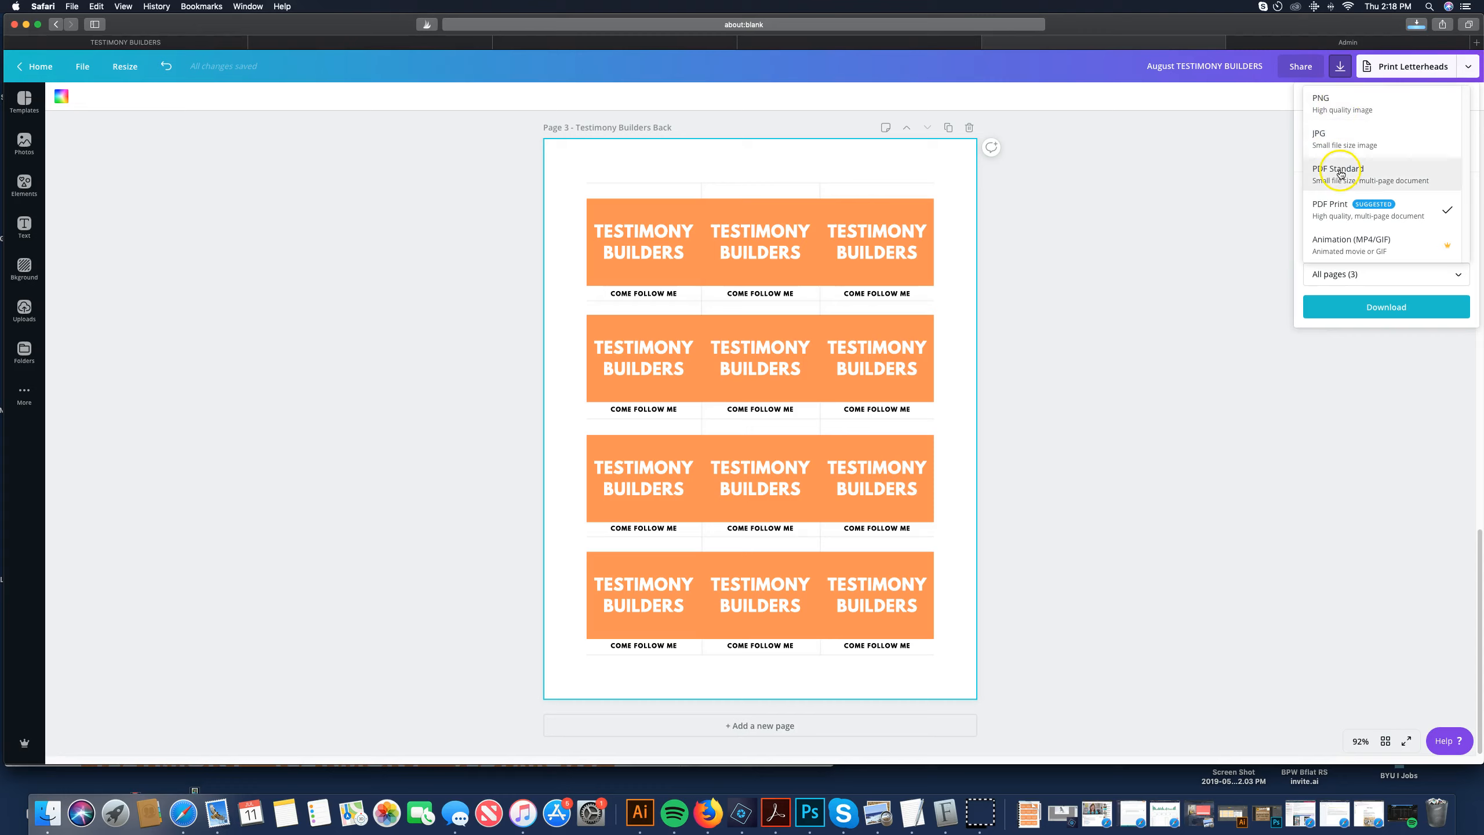
{"action": "left_click", "coordinate": [1338, 208]}
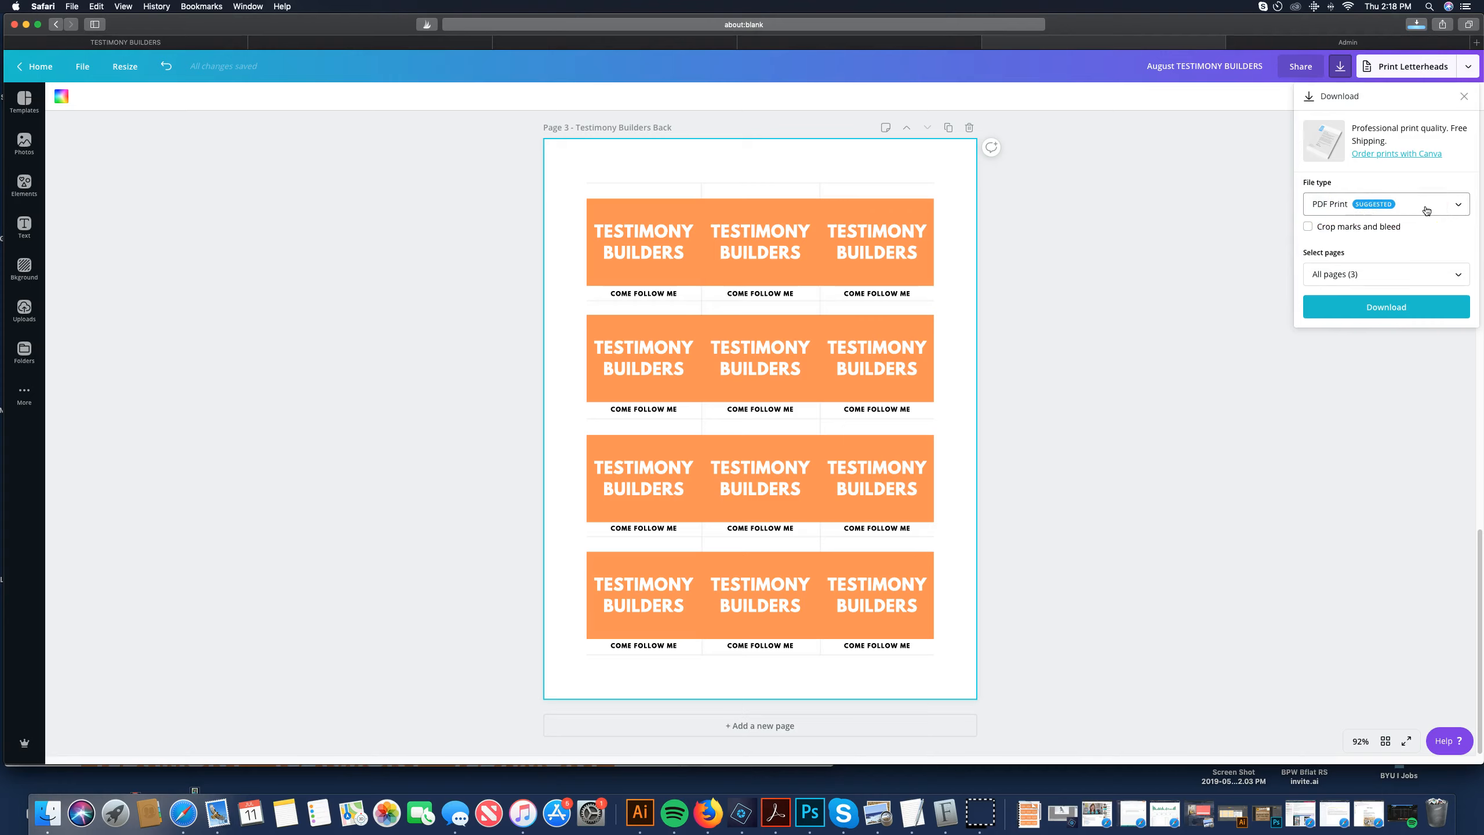
{"action": "left_click", "coordinate": [1419, 309]}
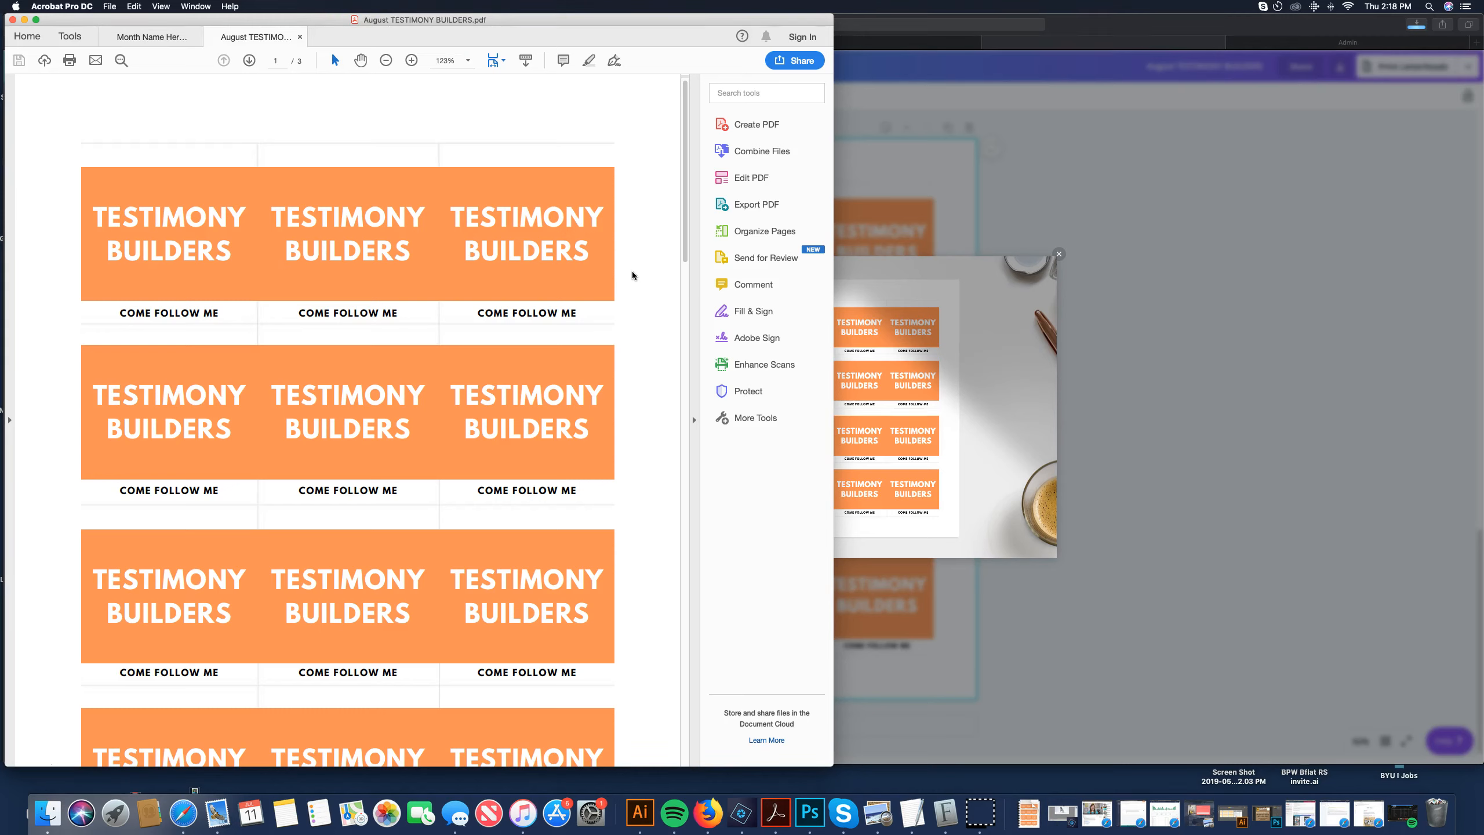
Look over the downloaded August TESTIMONY BUILDERS PDF in Acrobat, return to the Canva design and dismiss the print offer
{"action": "left_click_drag", "start_coordinate": [633, 275], "coordinate": [643, 338]}
{"action": "left_click", "coordinate": [39, 817]}
{"action": "left_click", "coordinate": [1059, 258]}
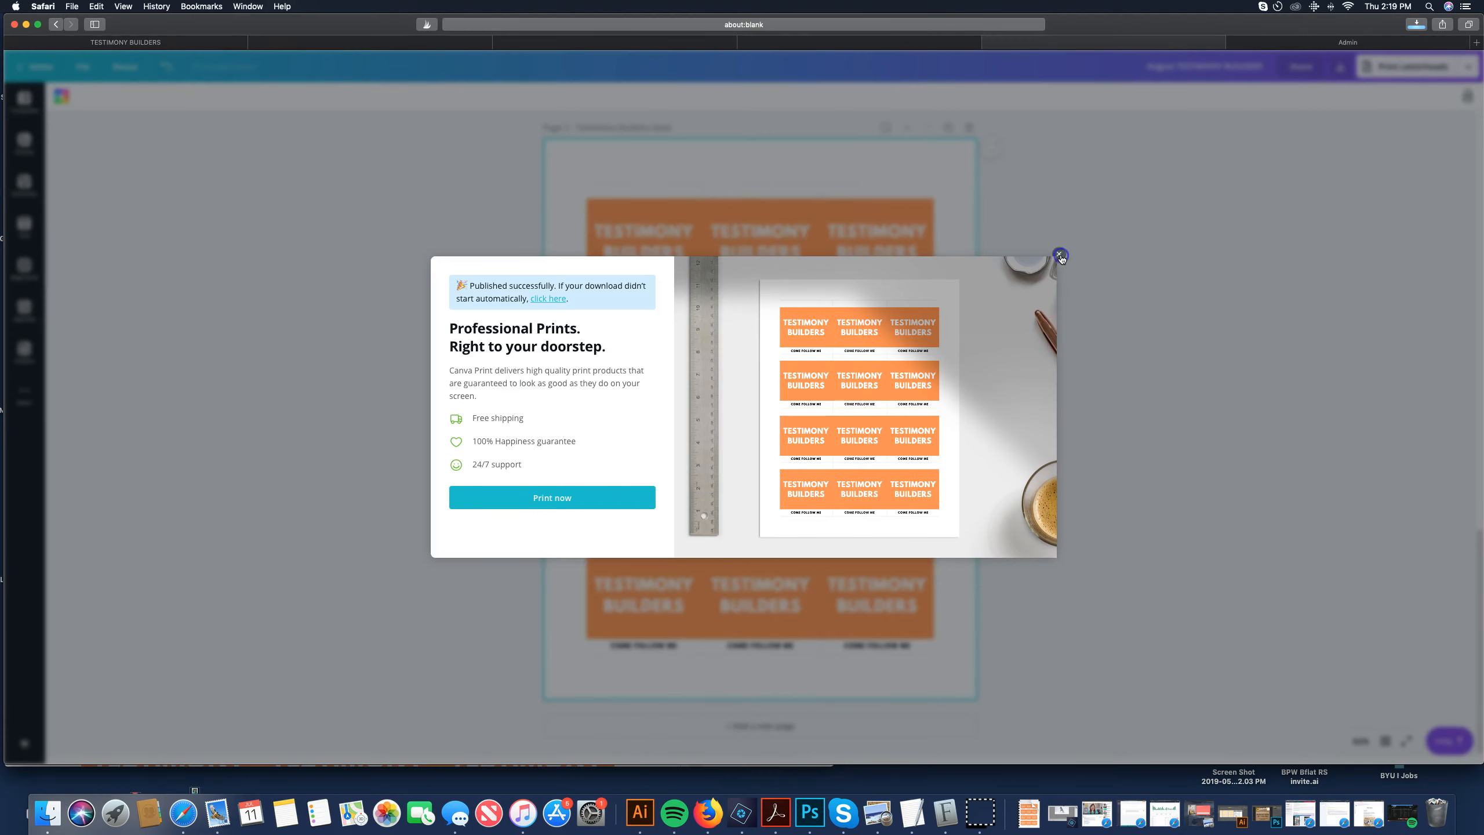
{"action": "left_click", "coordinate": [1059, 254]}
{"action": "left_click", "coordinate": [1044, 284]}
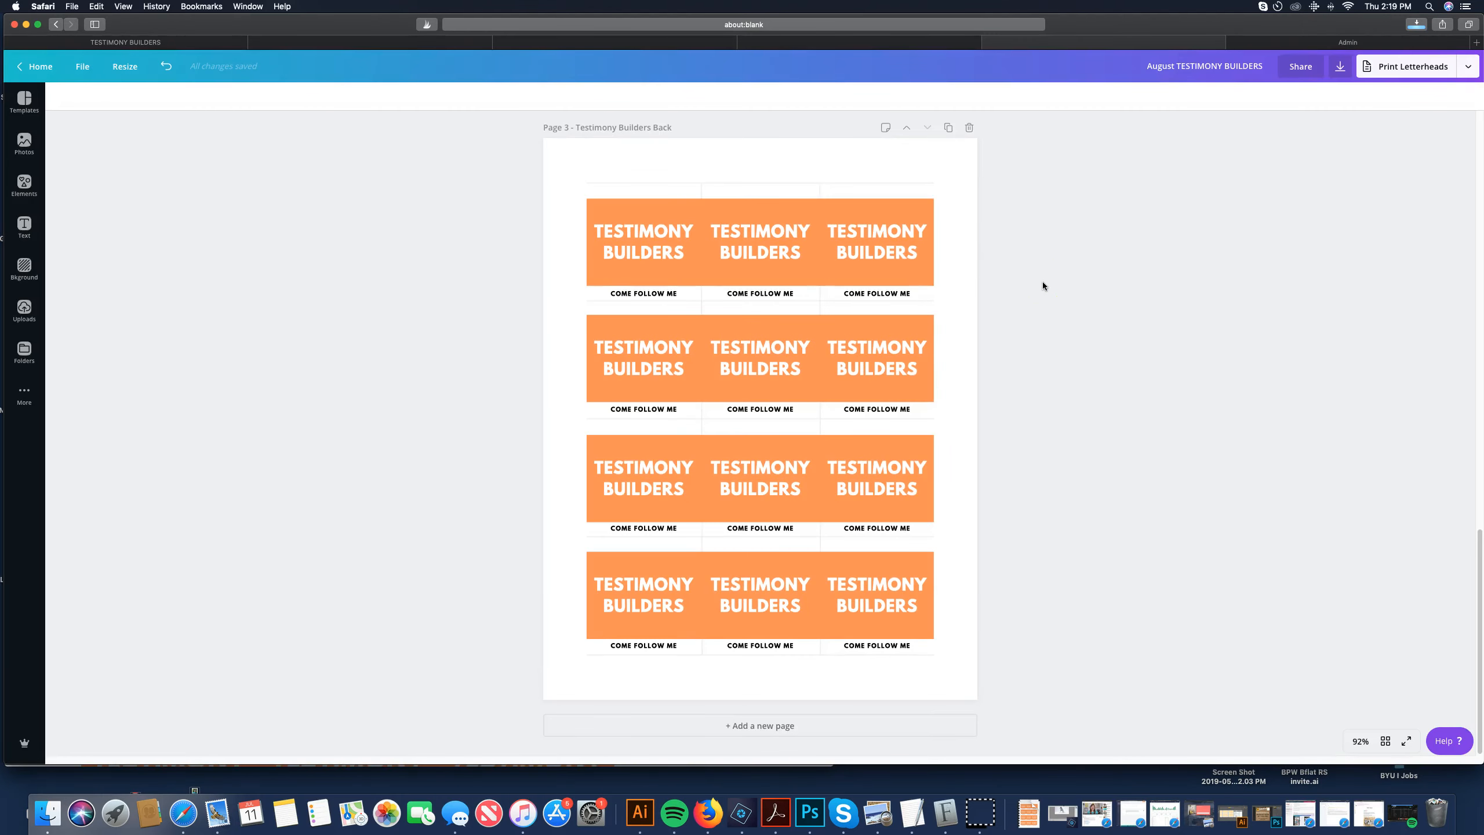